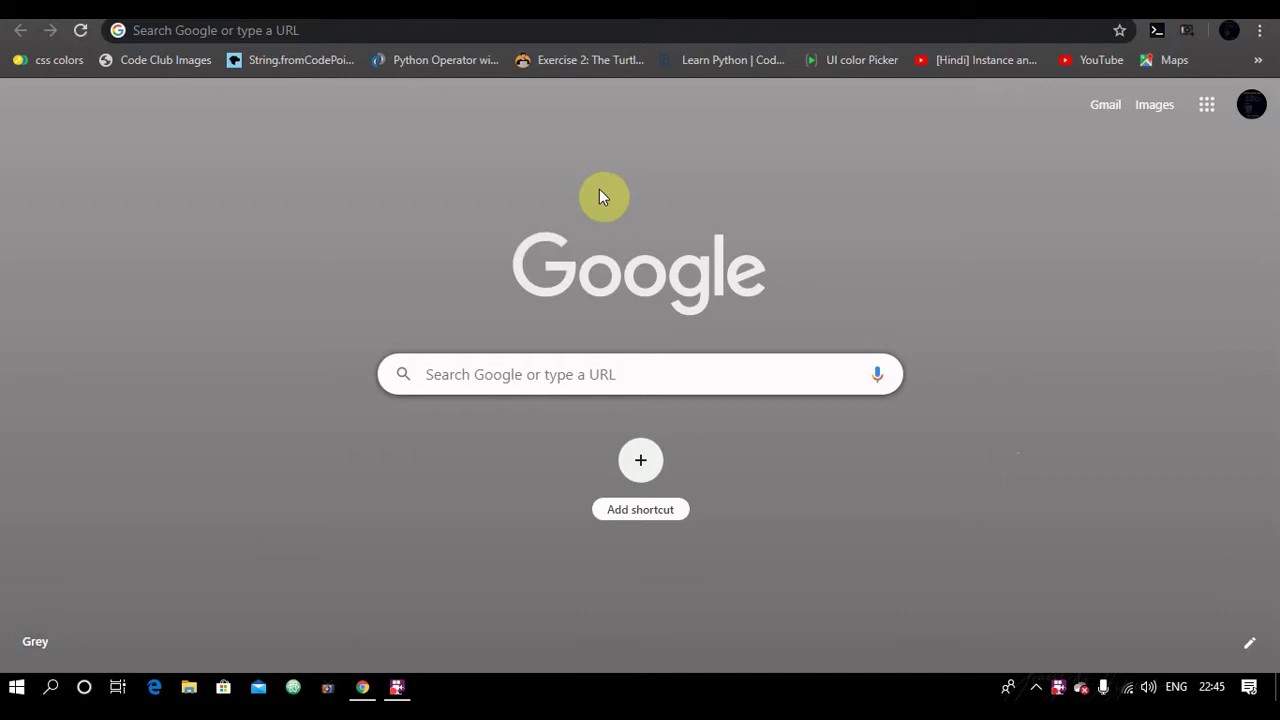
Step: Search Google for 'mongodb atlas' and open the official MongoDB Atlas result
{"action": "left_click", "coordinate": [291, 40]}
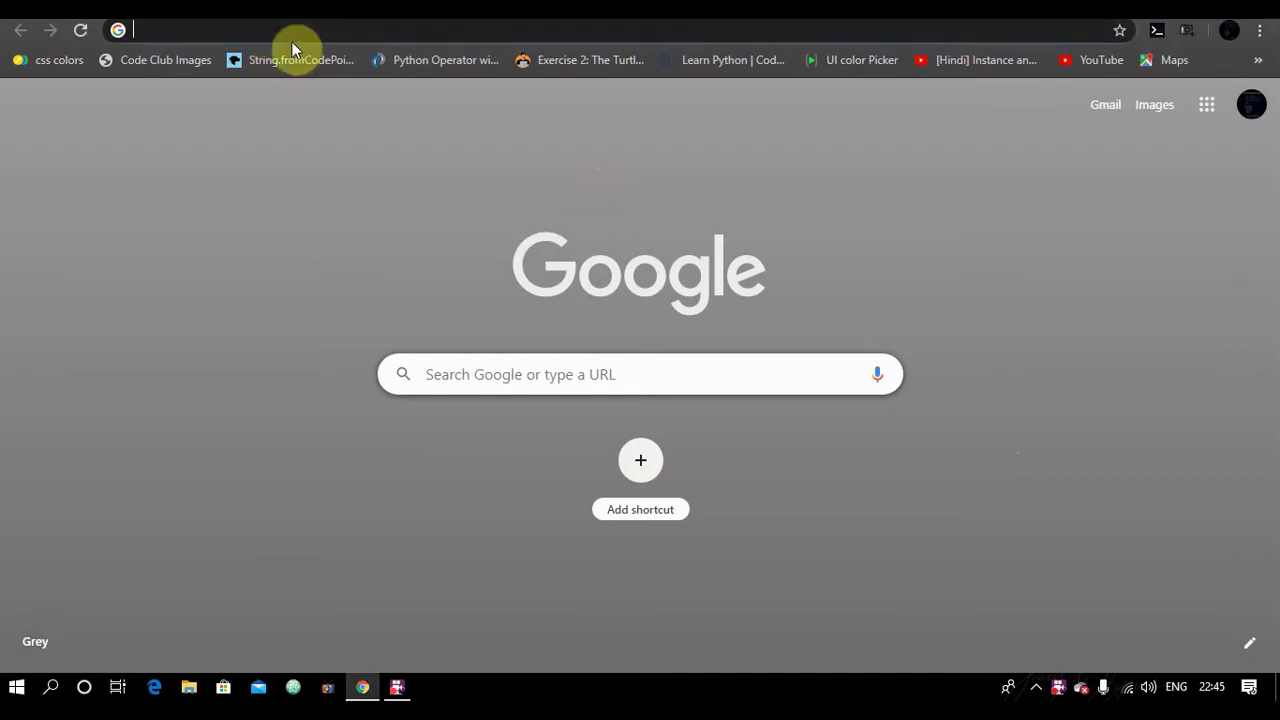
{"action": "left_click", "coordinate": [293, 34]}
{"action": "type", "text": "mongoosejs.com"}
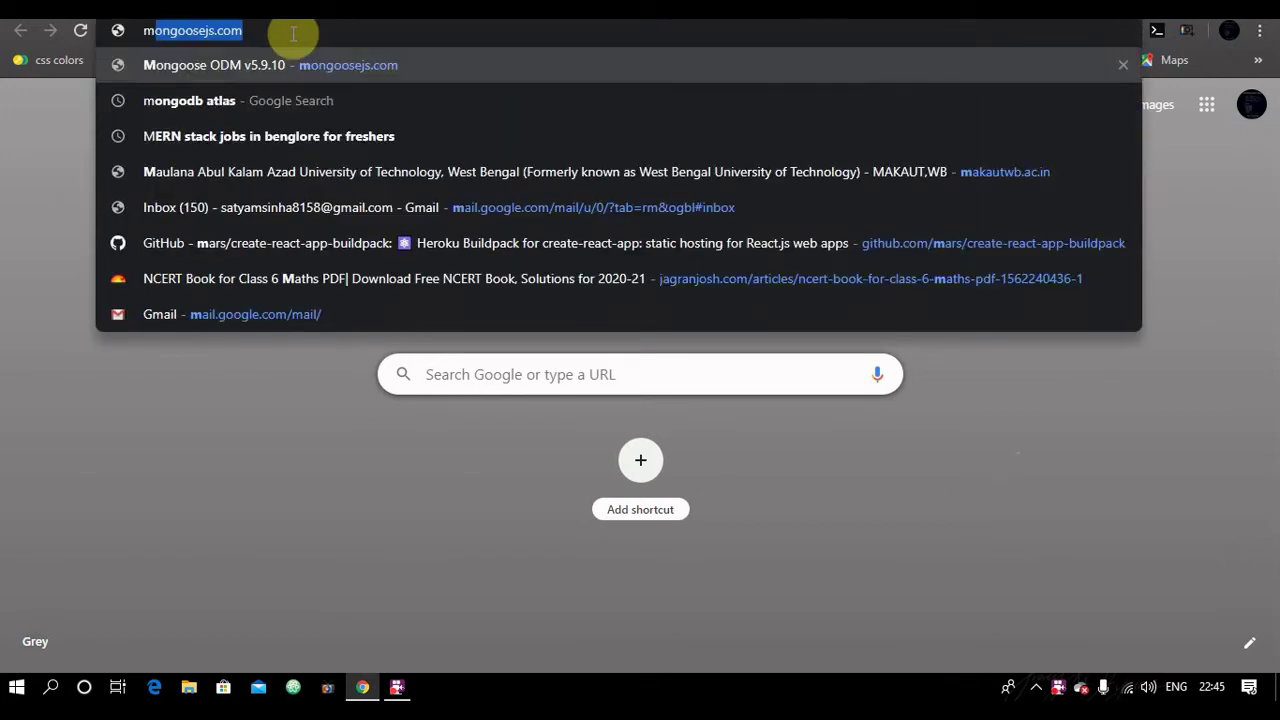
{"action": "key", "text": "Down"}
{"action": "key", "text": "Return"}
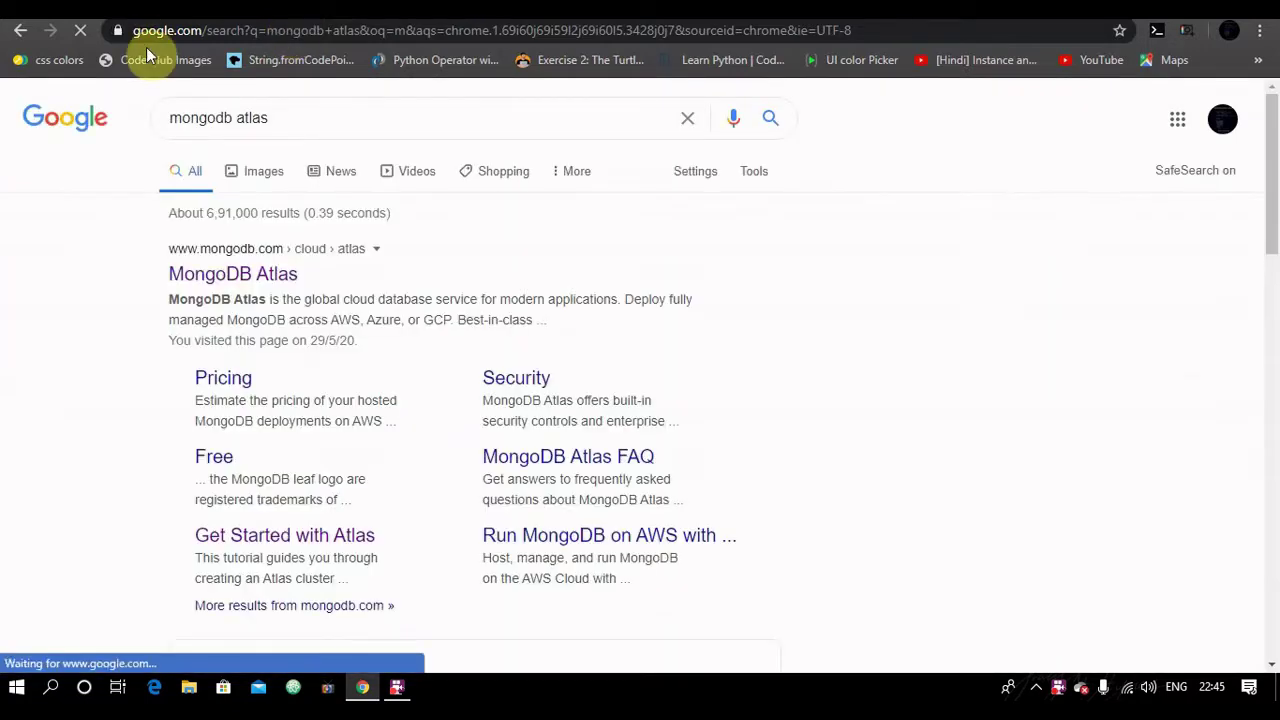
{"action": "left_click", "coordinate": [210, 280]}
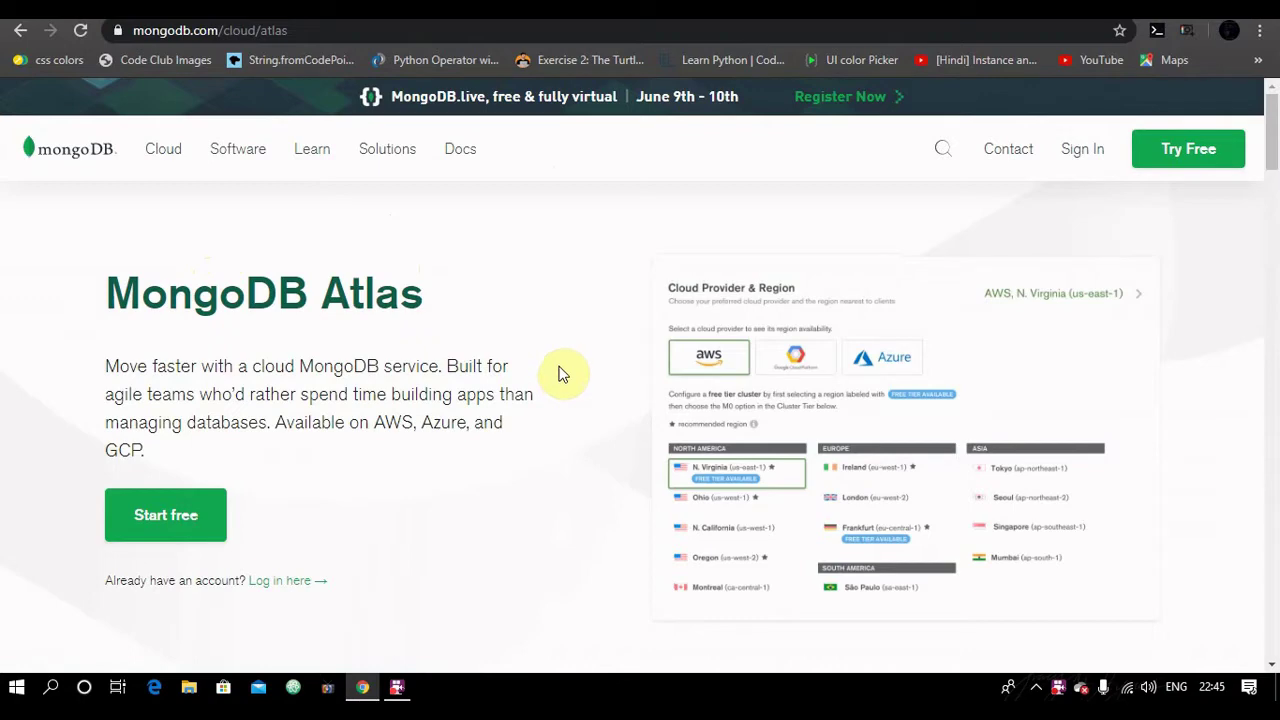
Step: Sign in to MongoDB Atlas with the linked Google account to reach Cluster0's Clusters page
{"action": "scroll", "coordinate": [563, 371], "scroll_direction": "down", "scroll_amount": 2}
{"action": "scroll", "coordinate": [523, 357], "scroll_direction": "up", "scroll_amount": 2}
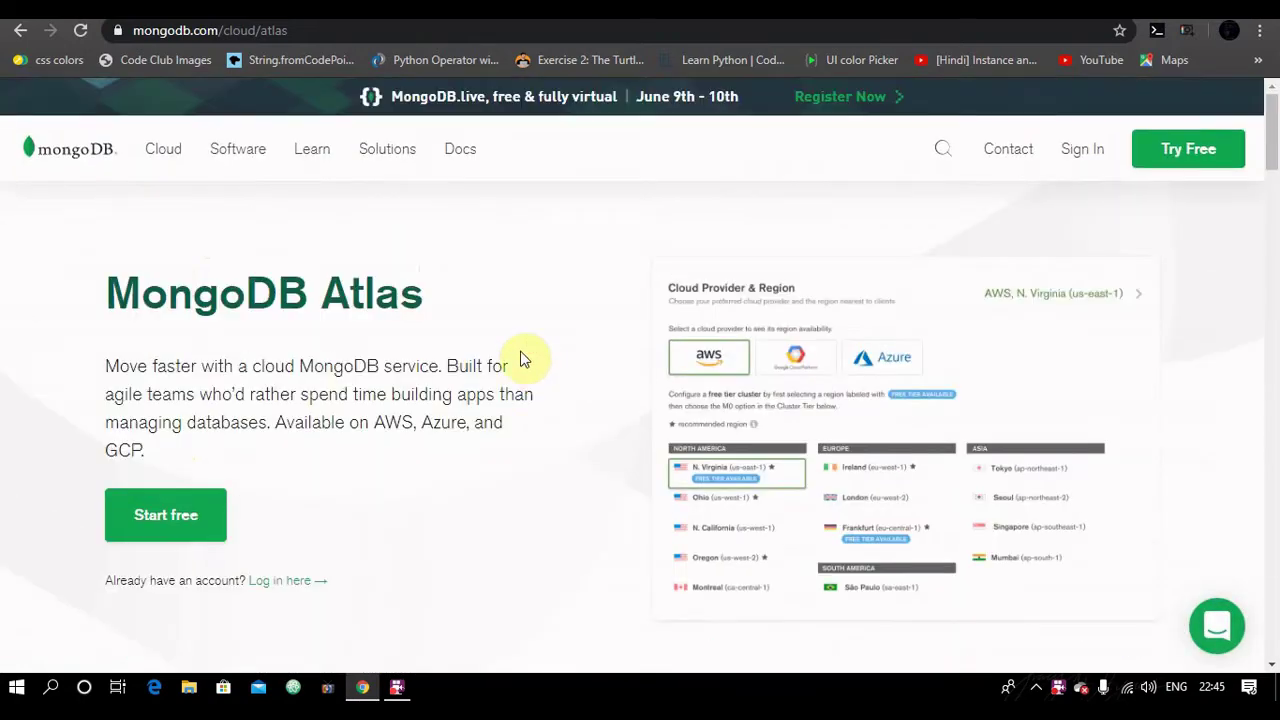
{"action": "left_click", "coordinate": [1080, 152]}
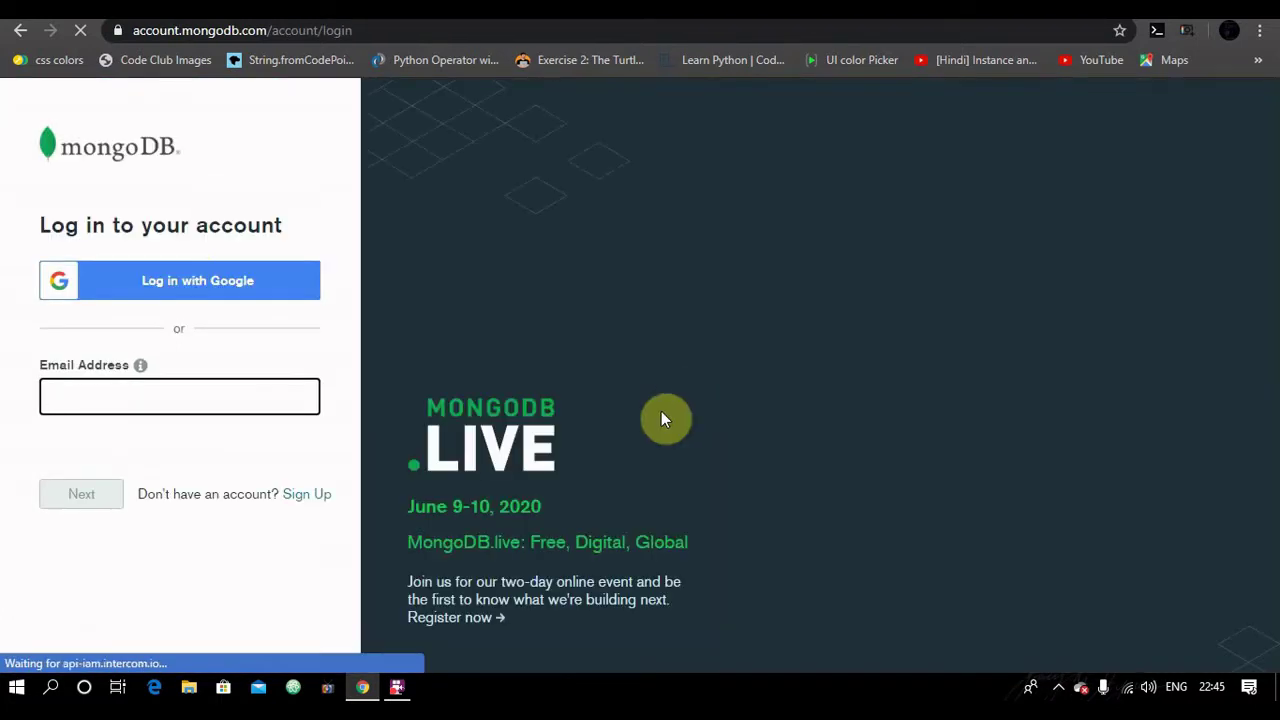
{"action": "left_click", "coordinate": [188, 284]}
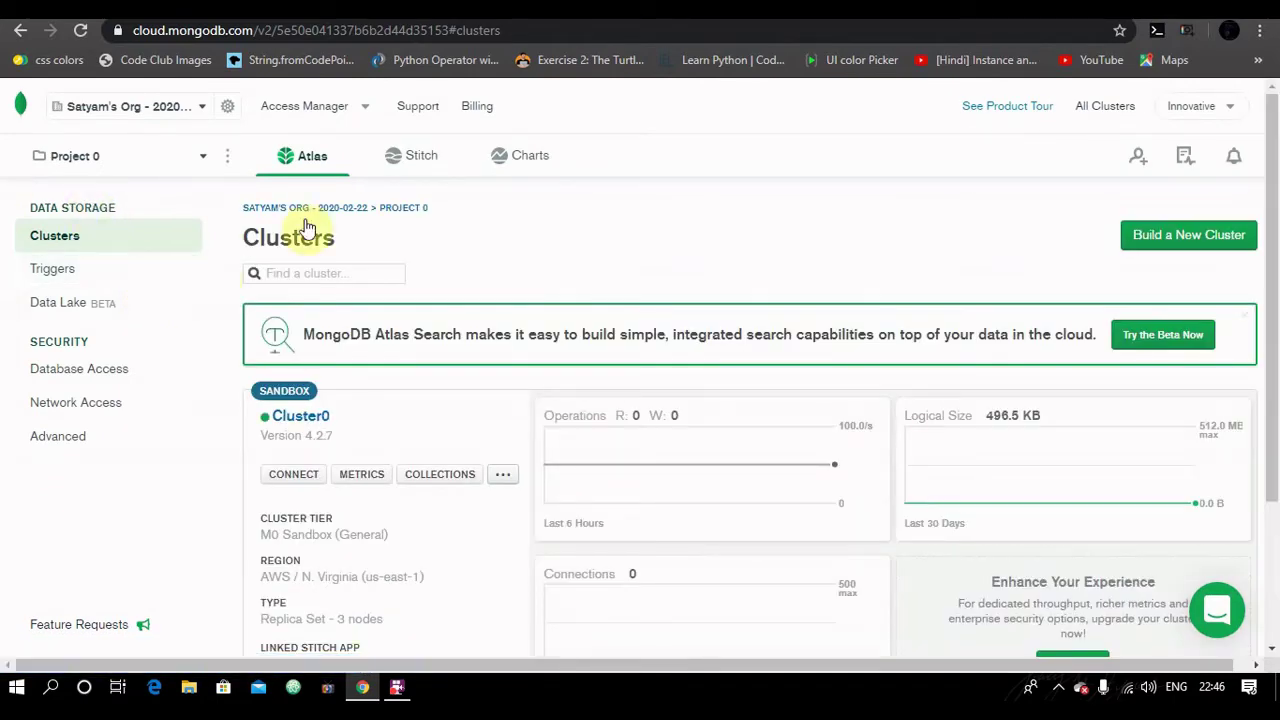
{"action": "scroll", "coordinate": [689, 260], "scroll_direction": "down", "scroll_amount": 2}
{"action": "scroll", "coordinate": [563, 571], "scroll_direction": "up", "scroll_amount": 2}
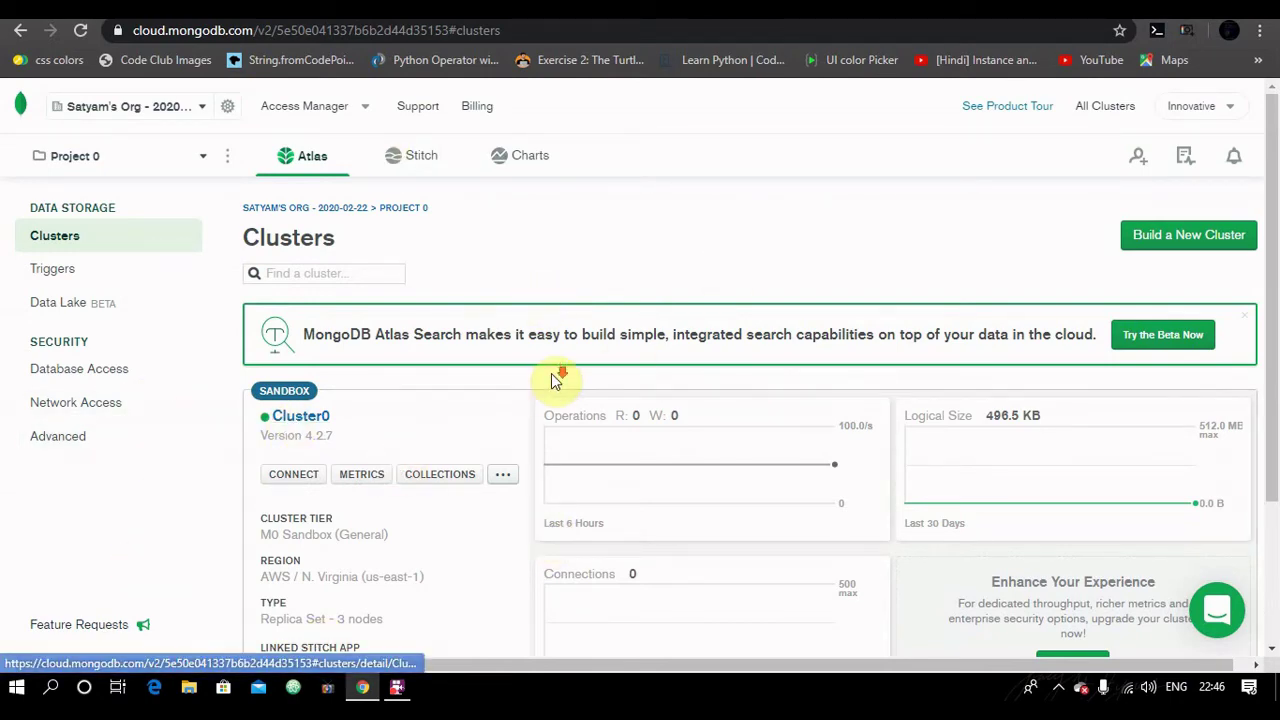
{"action": "scroll", "coordinate": [556, 380], "scroll_direction": "down", "scroll_amount": 2}
{"action": "scroll", "coordinate": [528, 566], "scroll_direction": "up", "scroll_amount": 2}
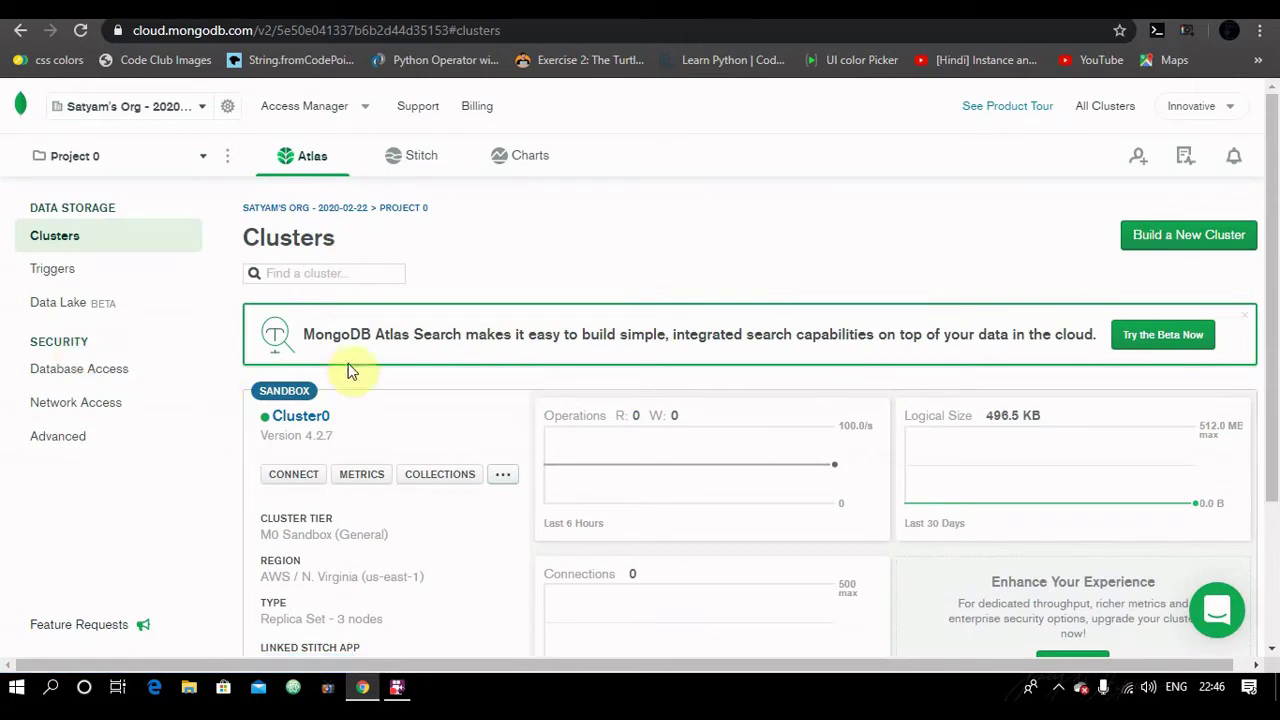
{"action": "scroll", "coordinate": [541, 334], "scroll_direction": "down", "scroll_amount": 4}
{"action": "scroll", "coordinate": [530, 507], "scroll_direction": "up", "scroll_amount": 4}
Step: Go to Database Access and start adding a new database user
{"action": "left_click", "coordinate": [74, 381]}
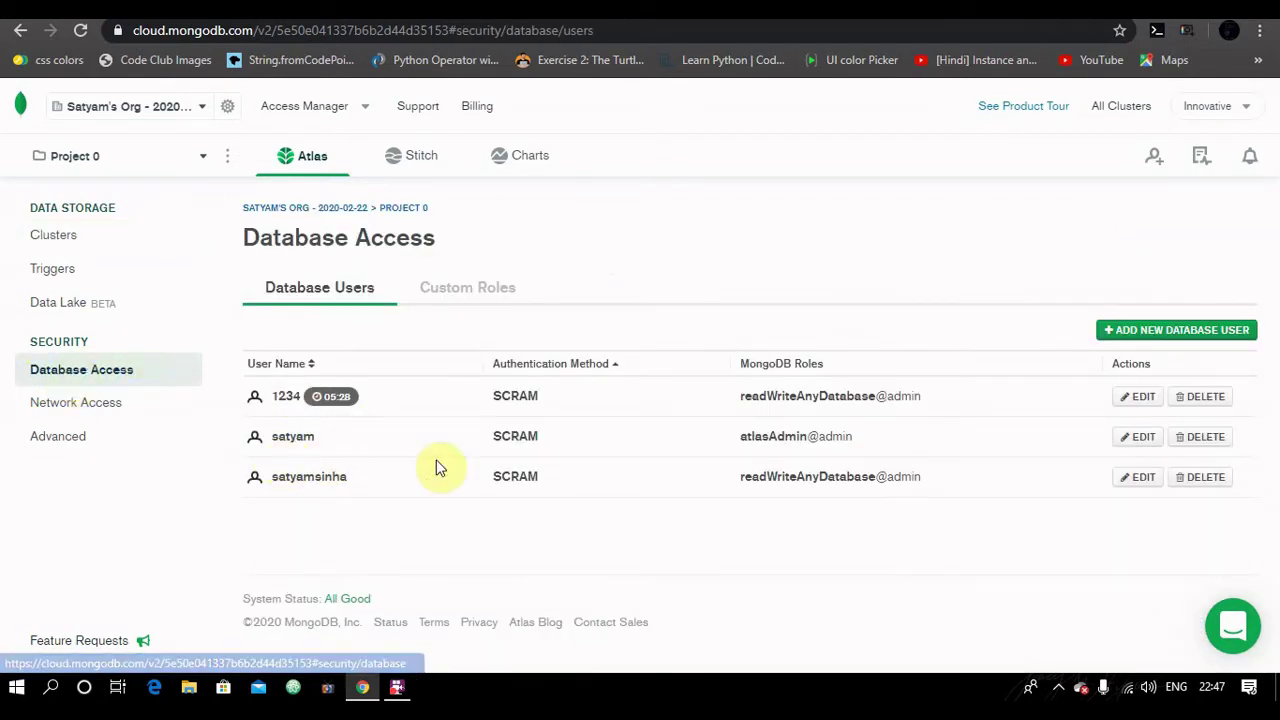
{"action": "left_click", "coordinate": [1140, 333]}
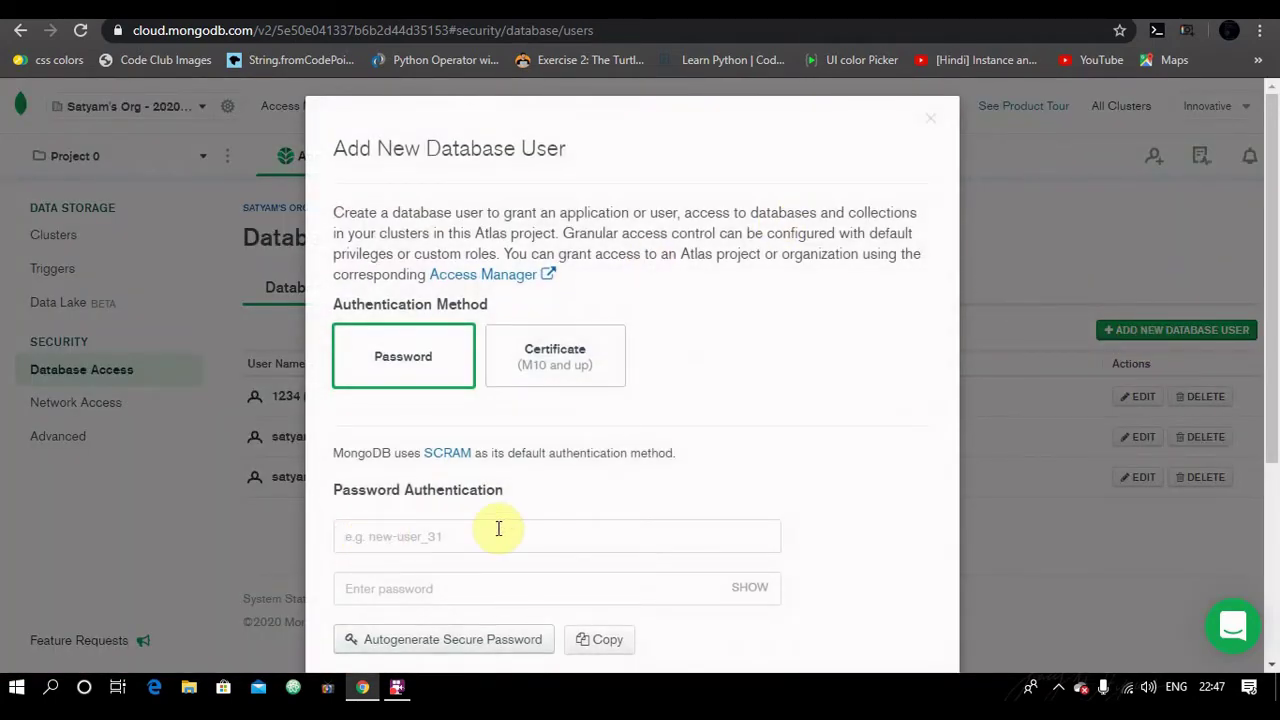
{"action": "scroll", "coordinate": [497, 527], "scroll_direction": "down", "scroll_amount": 2}
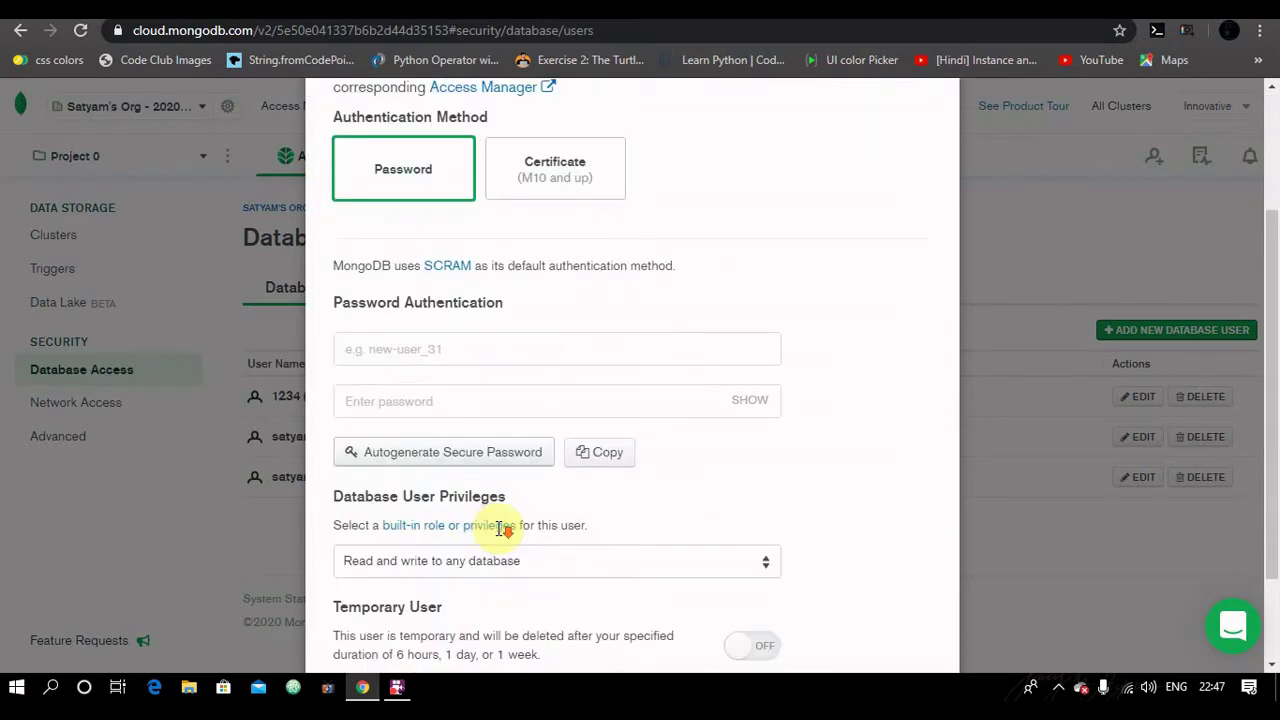
Step: Enter a username, make the user temporary for 6 hours, and select the entered credentials
{"action": "left_click", "coordinate": [391, 351]}
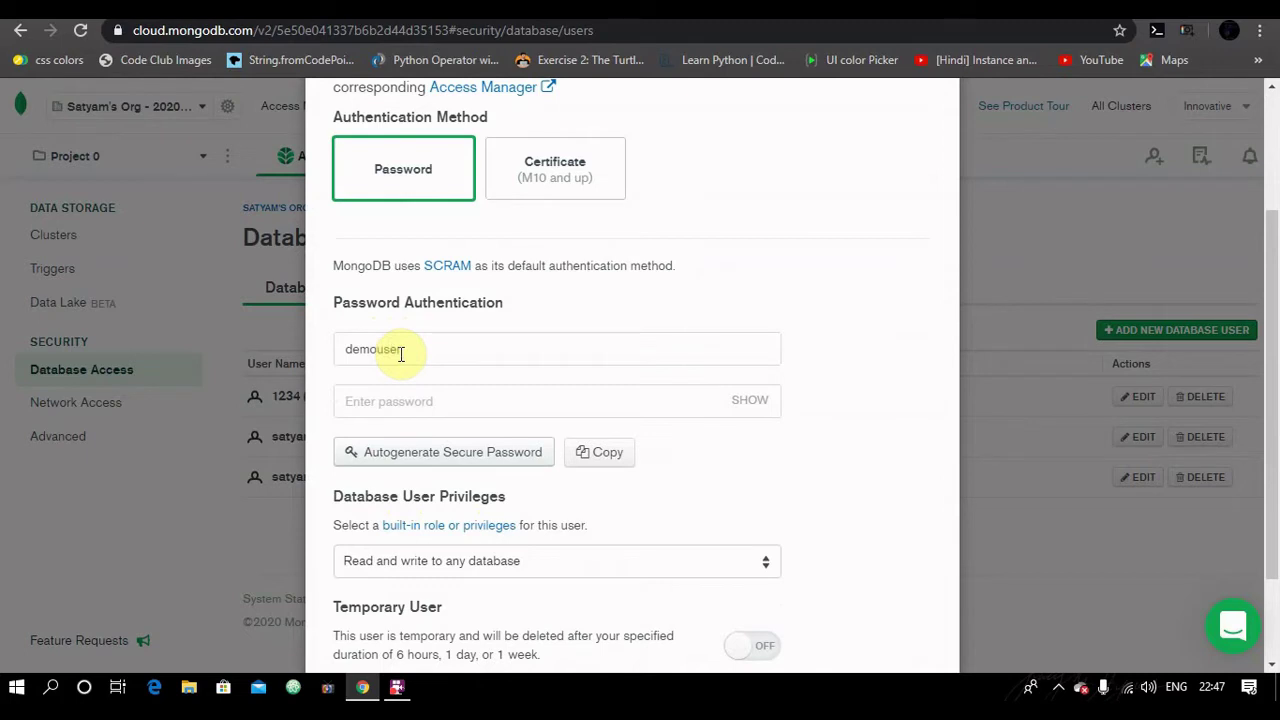
{"action": "type", "text": "d"}
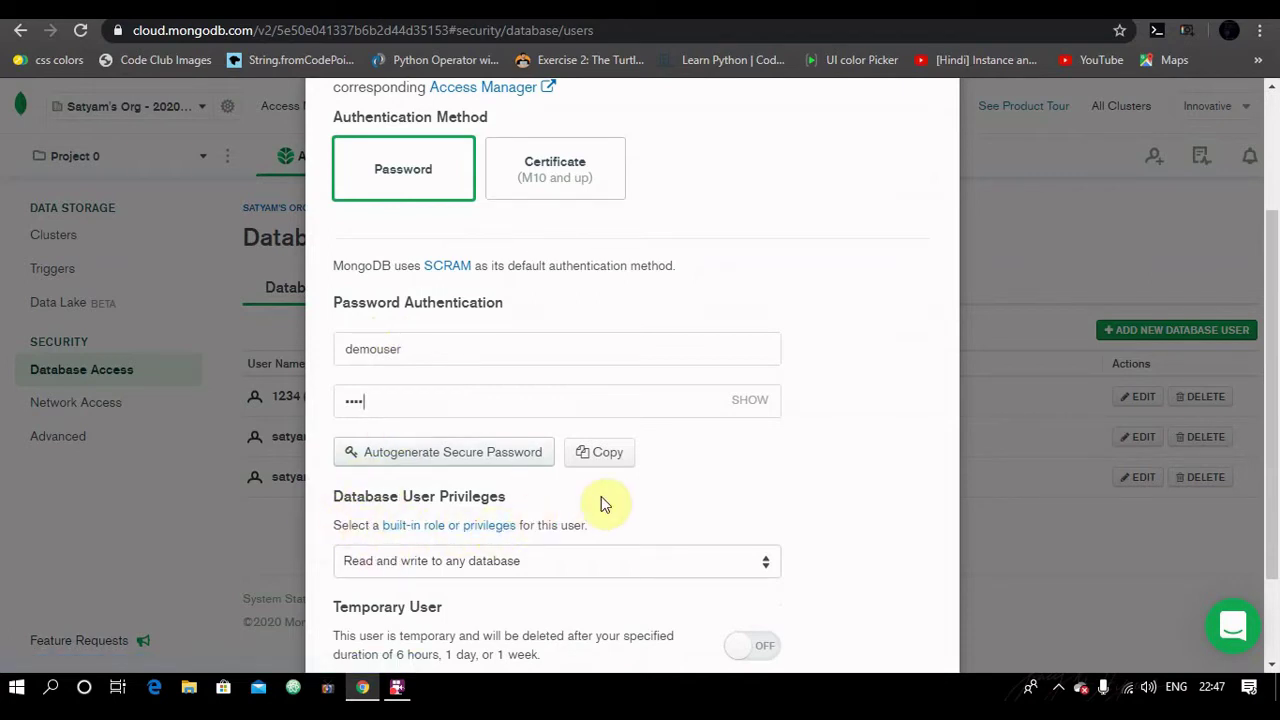
{"action": "scroll", "coordinate": [601, 496], "scroll_direction": "down", "scroll_amount": 2}
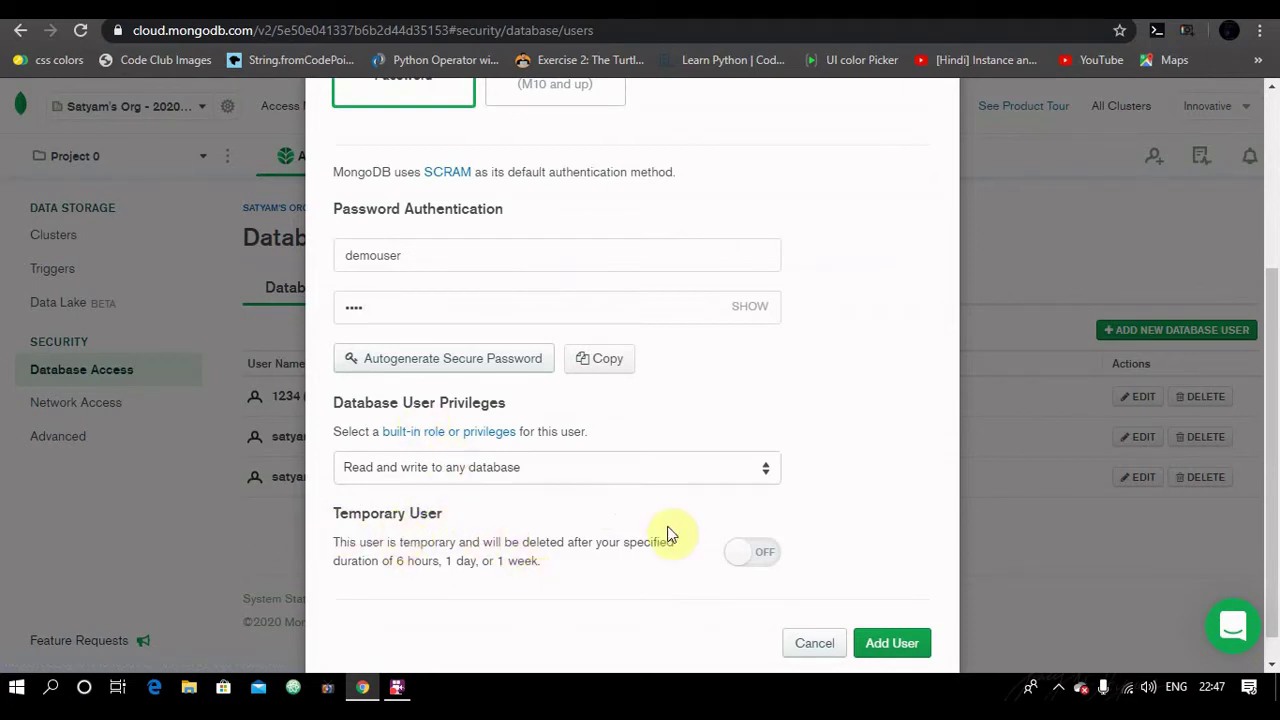
{"action": "left_click", "coordinate": [746, 553]}
{"action": "scroll", "coordinate": [540, 610], "scroll_direction": "down", "scroll_amount": 1}
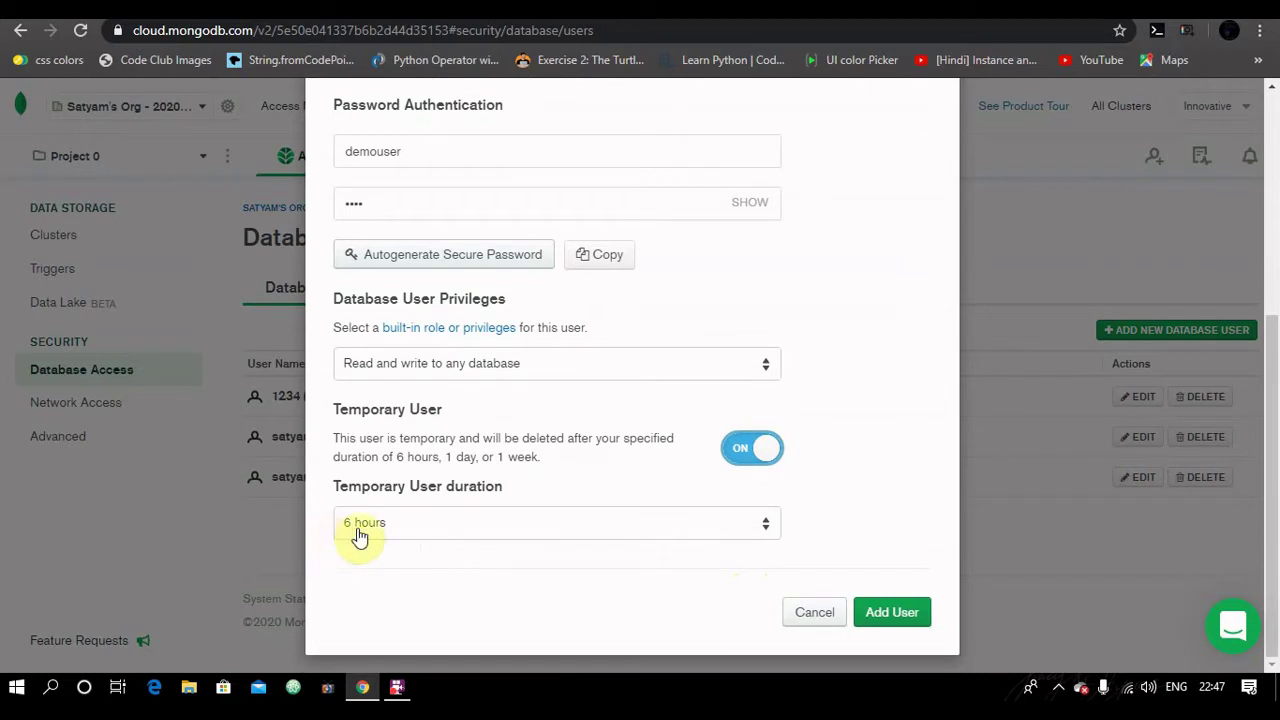
{"action": "left_click", "coordinate": [666, 522]}
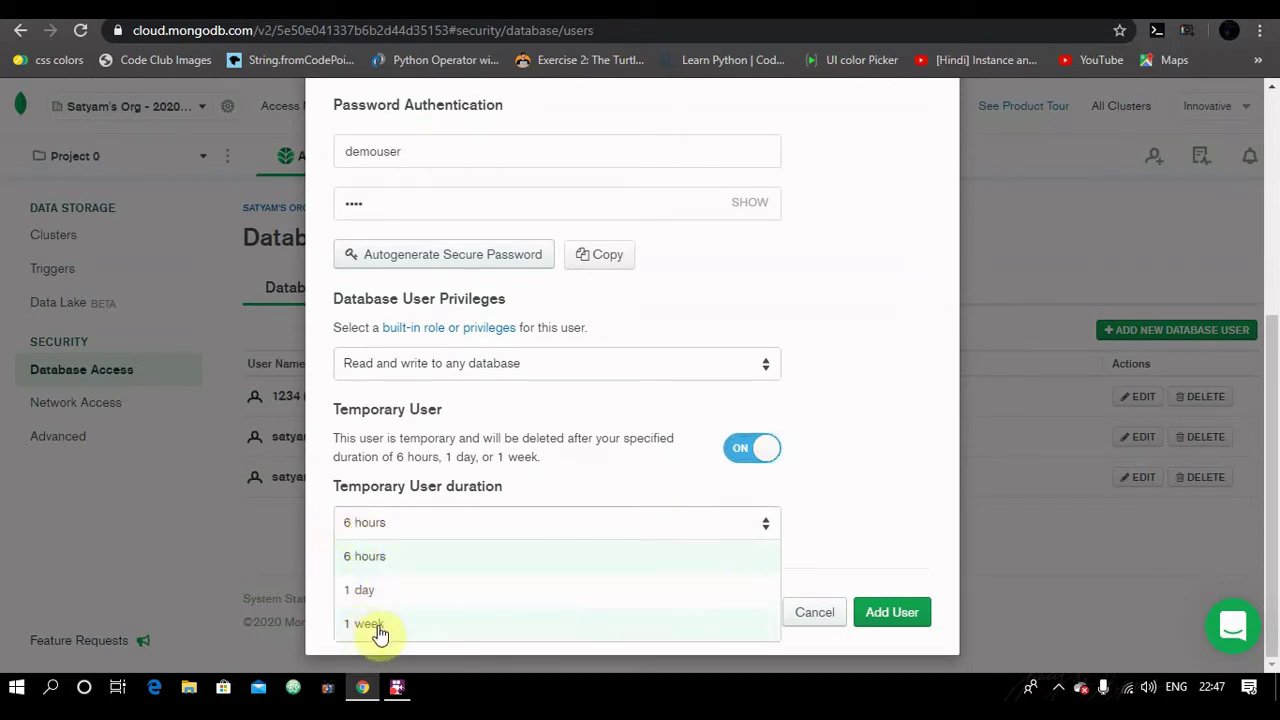
{"action": "left_click", "coordinate": [651, 517]}
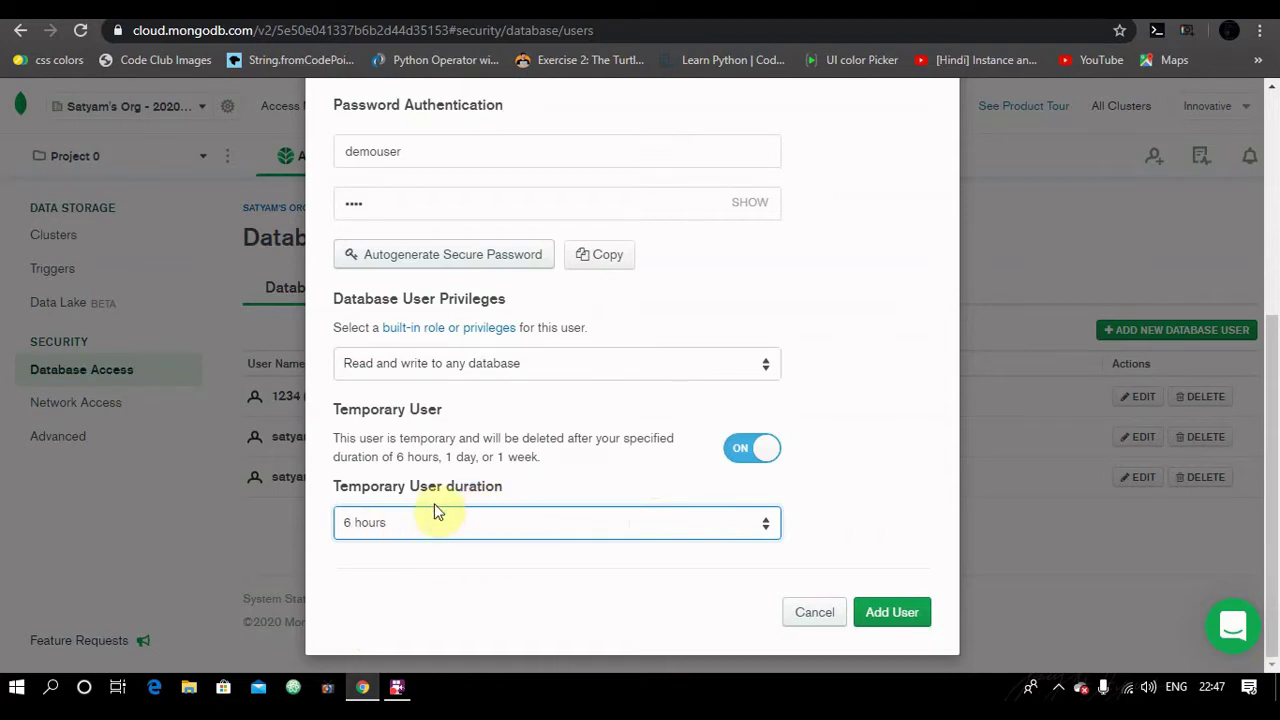
{"action": "scroll", "coordinate": [549, 531], "scroll_direction": "up", "scroll_amount": 3}
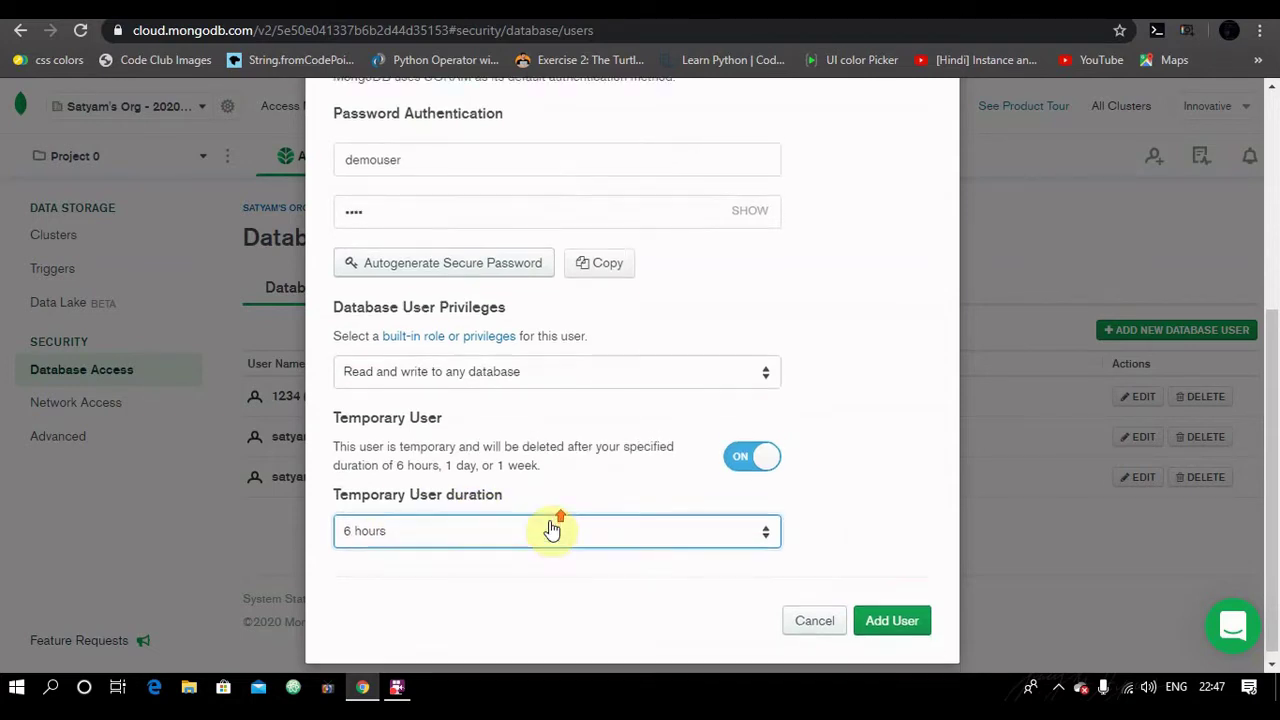
{"action": "left_click_drag", "start_coordinate": [422, 431], "coordinate": [327, 428]}
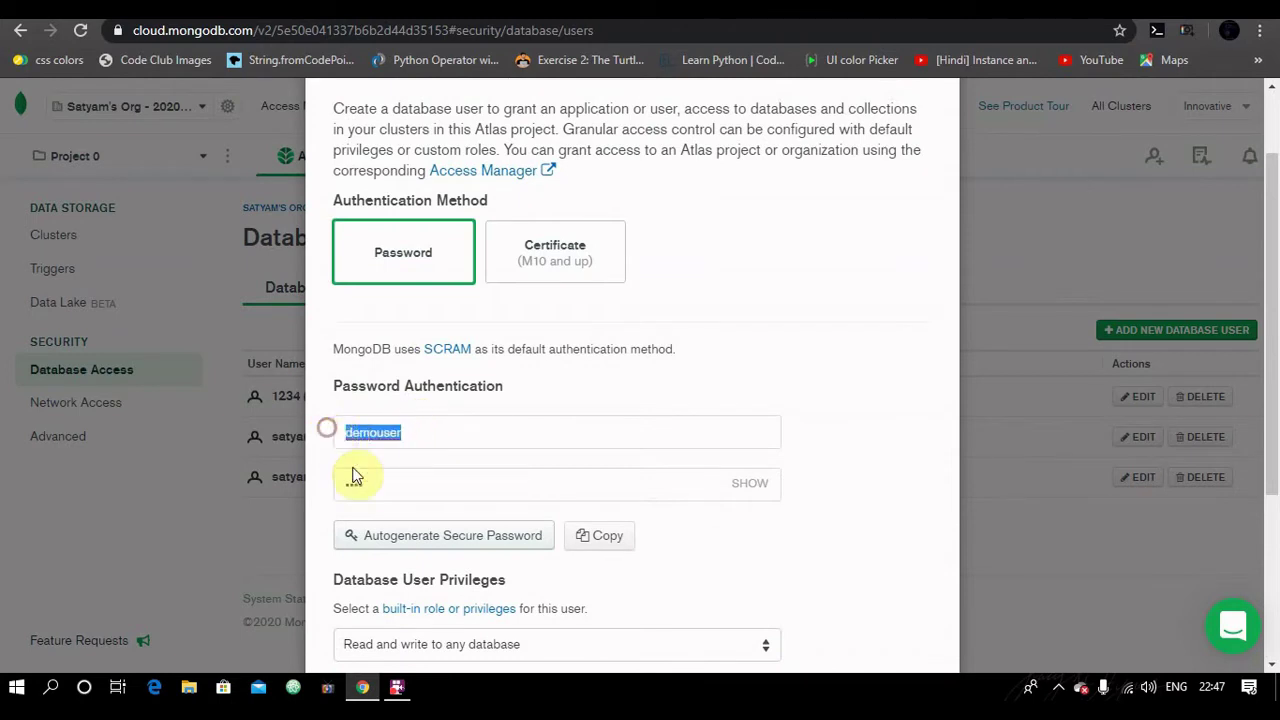
{"action": "left_click_drag", "start_coordinate": [377, 484], "coordinate": [268, 482]}
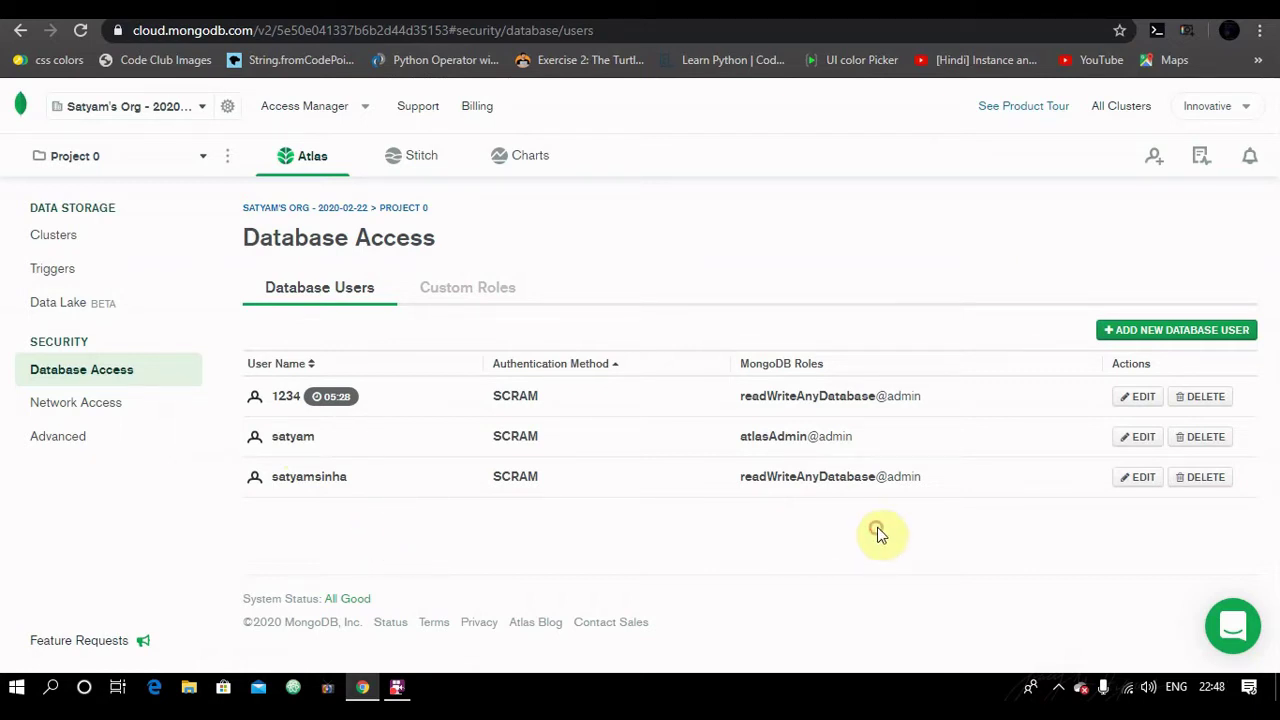
Step: Reload and add 'demouser' as a temporary 6-hour user with readWriteAnyDatabase
{"action": "left_click", "coordinate": [81, 32]}
{"action": "left_click", "coordinate": [1177, 337]}
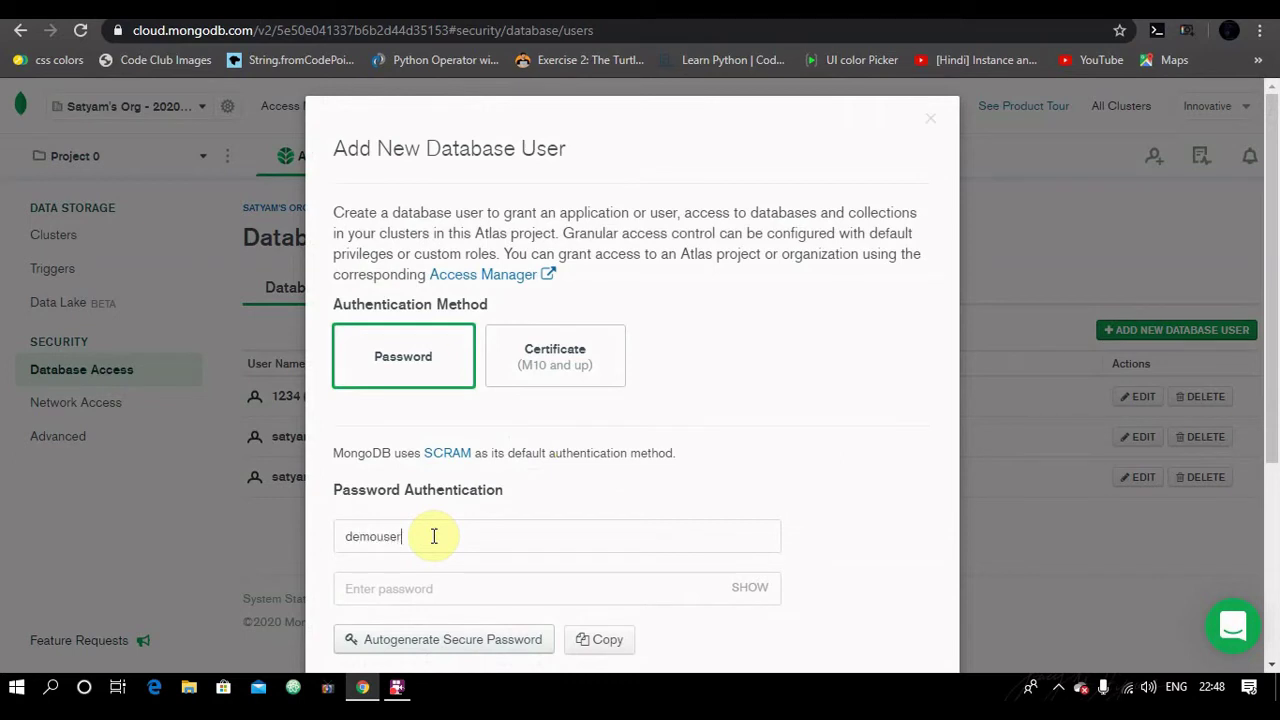
{"action": "scroll", "coordinate": [430, 536], "scroll_direction": "down", "scroll_amount": 2}
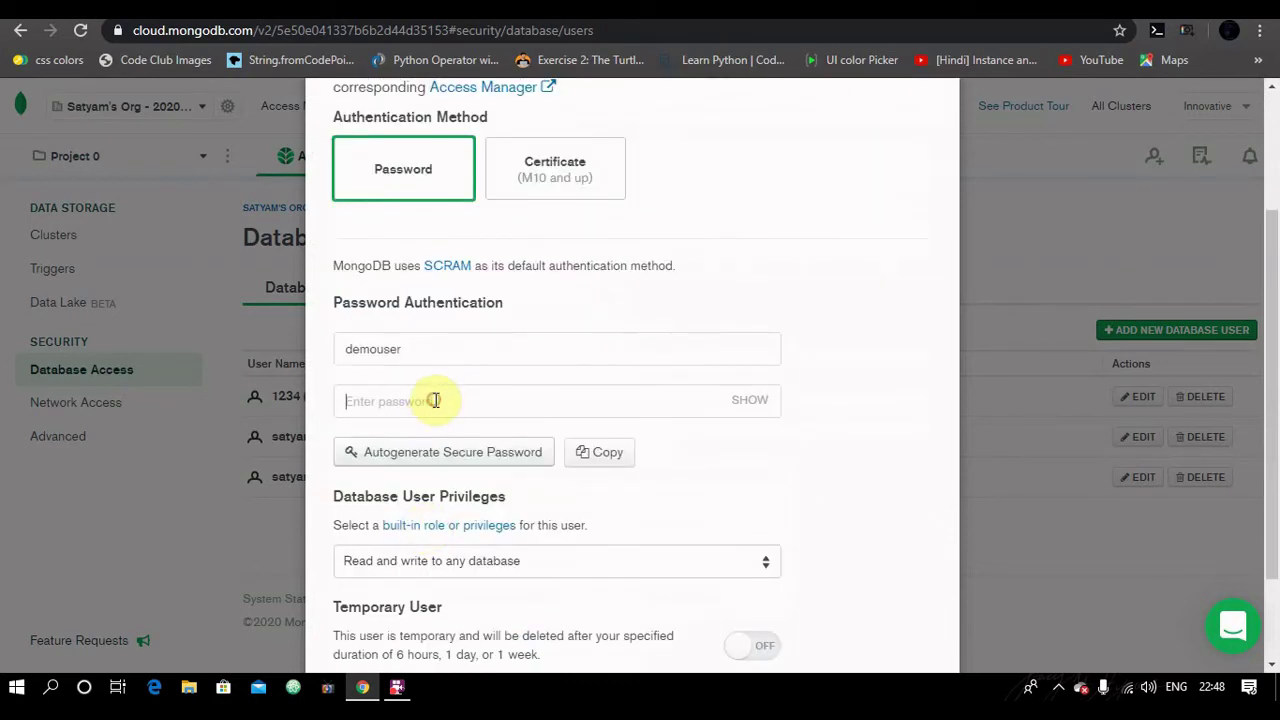
{"action": "type", "text": "demo"}
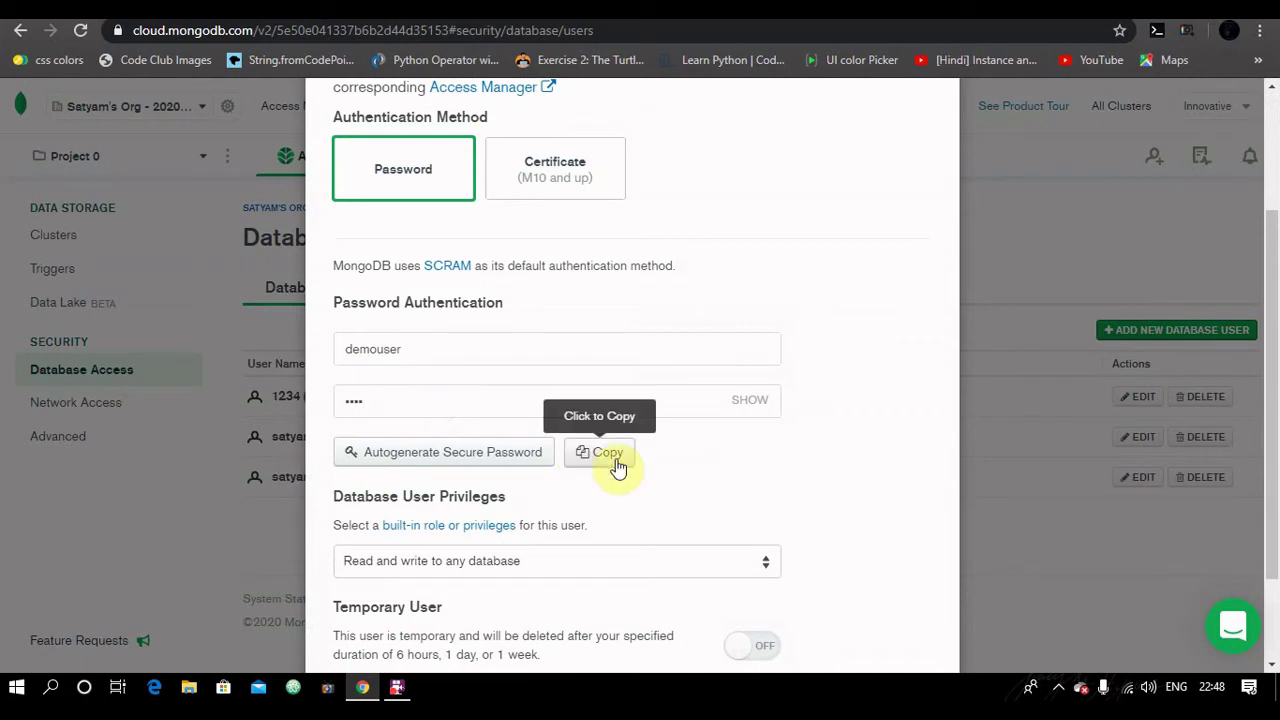
{"action": "scroll", "coordinate": [396, 546], "scroll_direction": "down", "scroll_amount": 2}
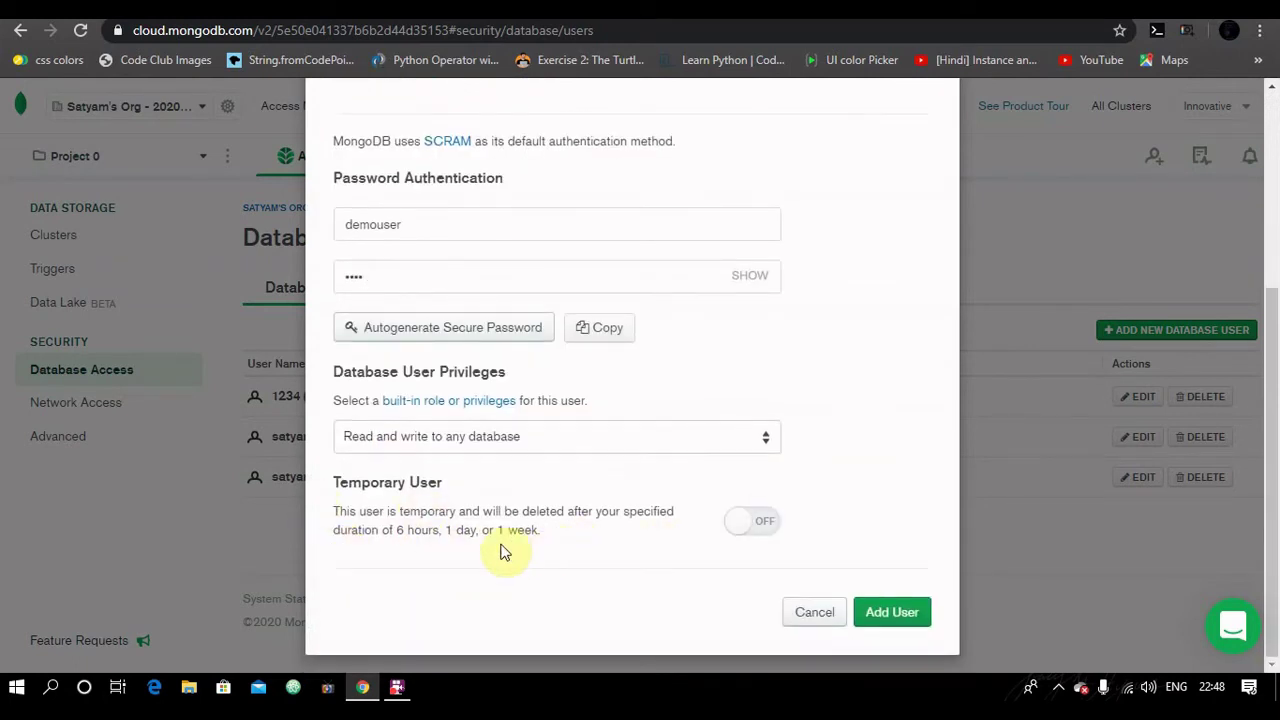
{"action": "left_click", "coordinate": [731, 533]}
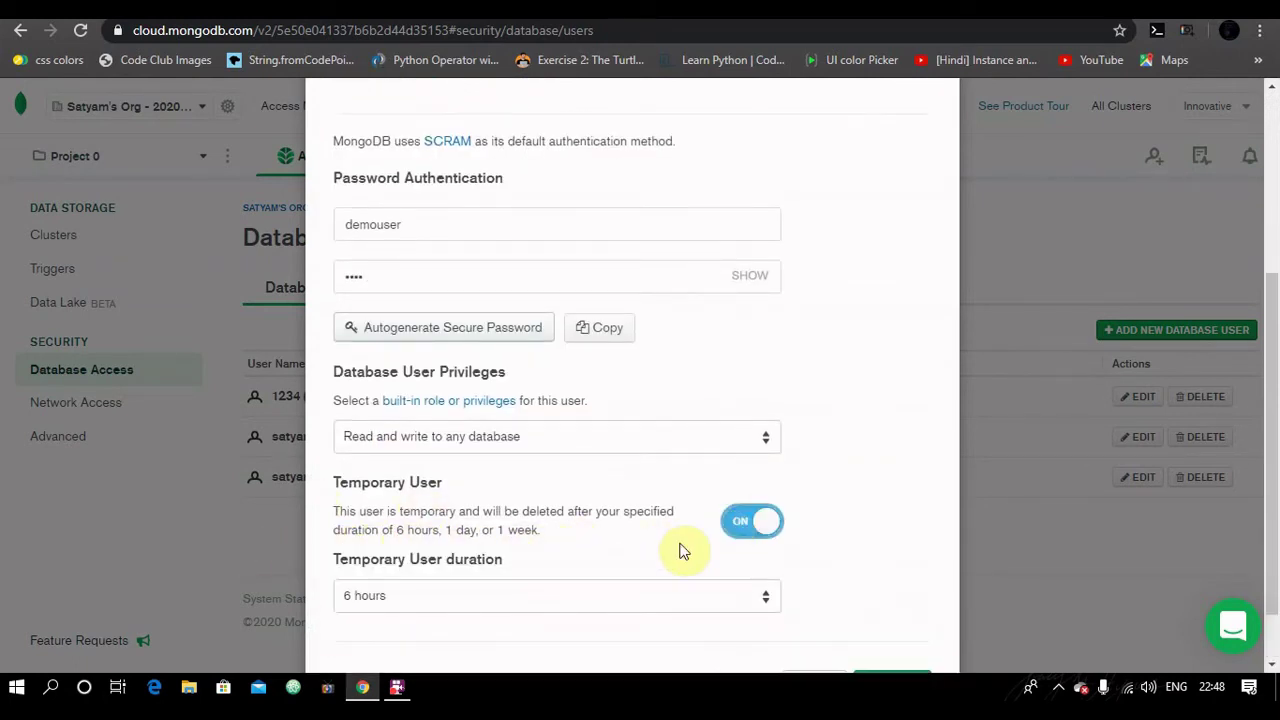
{"action": "scroll", "coordinate": [571, 623], "scroll_direction": "down", "scroll_amount": 1}
{"action": "left_click", "coordinate": [925, 615]}
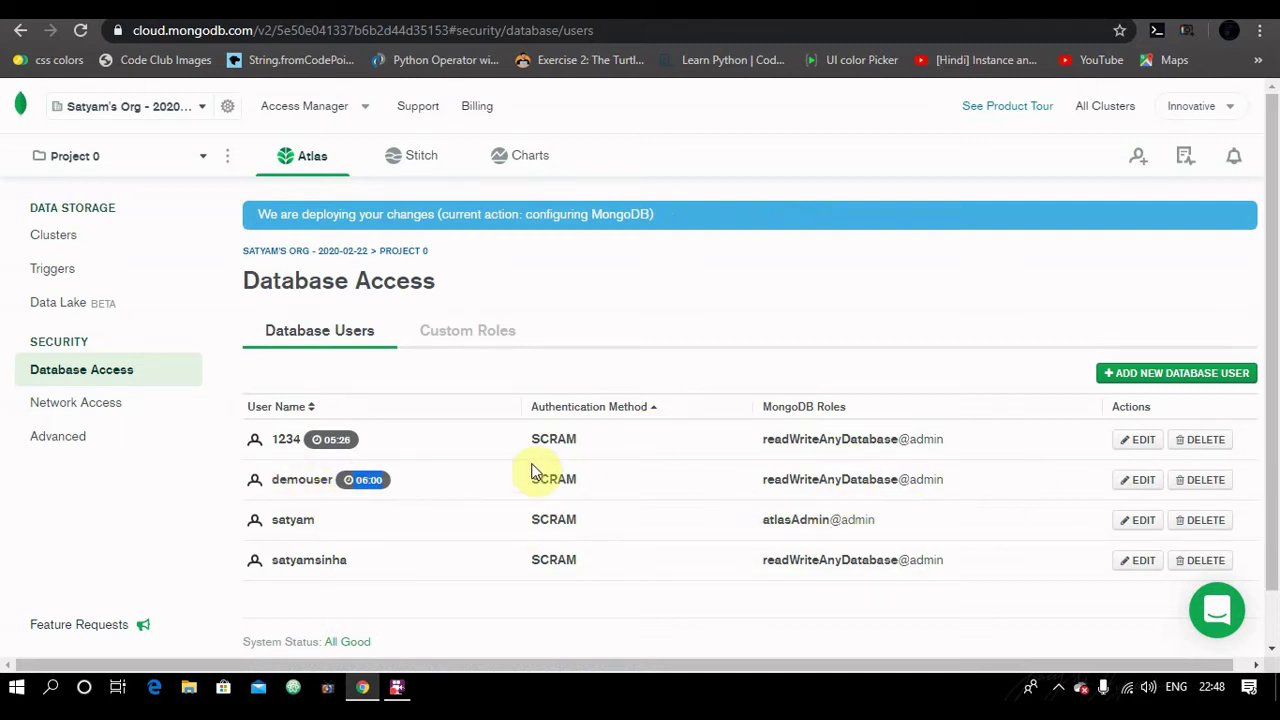
Step: Open Cluster0's Connect options from the Clusters overview and choose connecting an application
{"action": "left_click", "coordinate": [67, 242]}
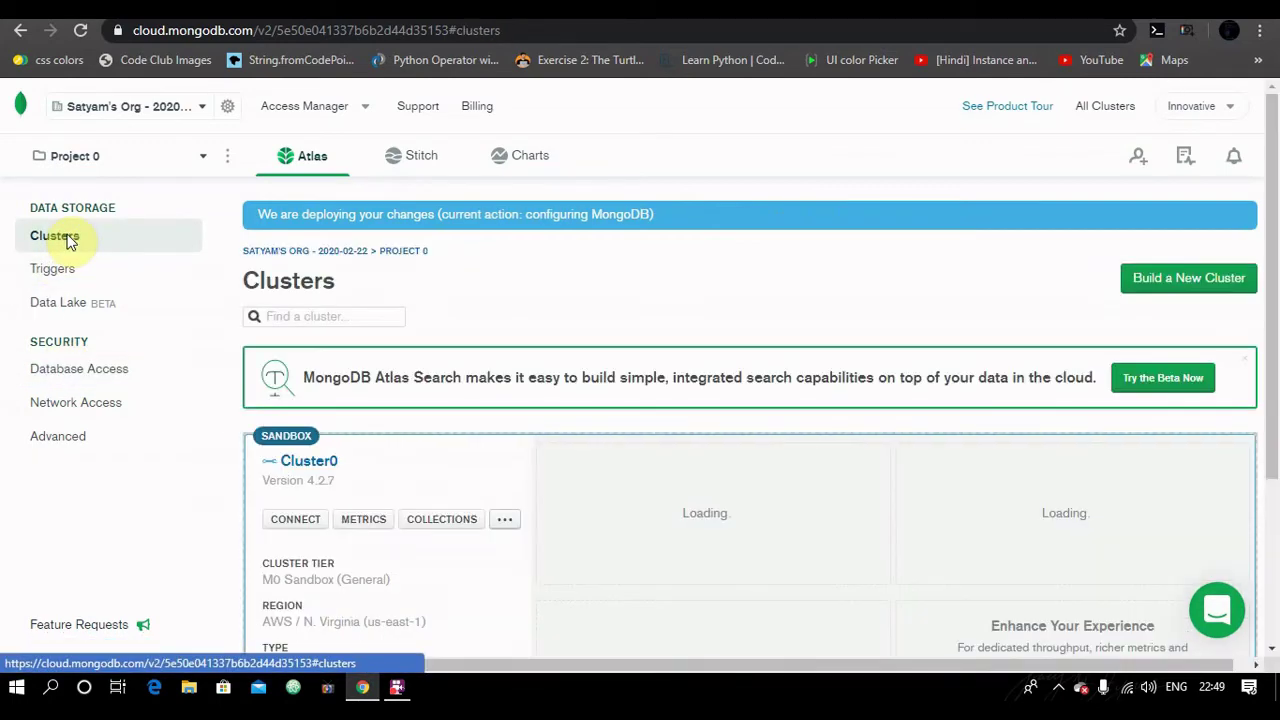
{"action": "scroll", "coordinate": [680, 528], "scroll_direction": "down", "scroll_amount": 2}
{"action": "scroll", "coordinate": [586, 434], "scroll_direction": "up", "scroll_amount": 2}
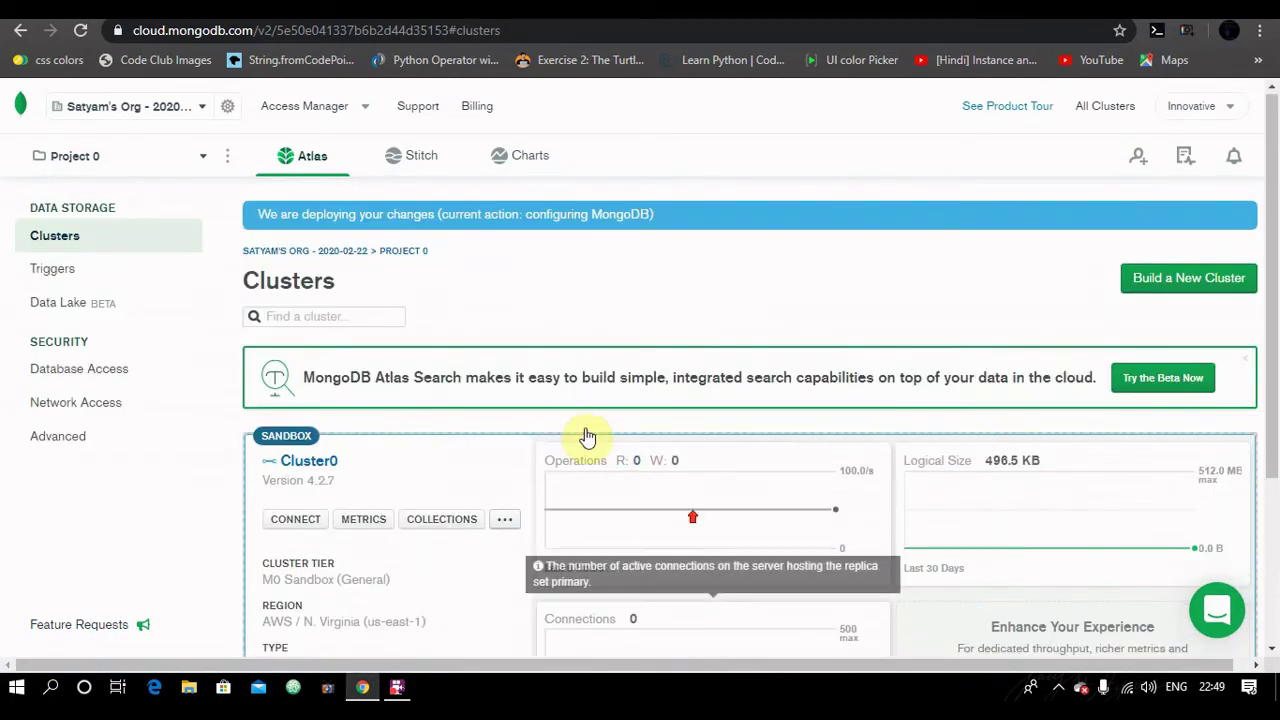
{"action": "left_click", "coordinate": [303, 526]}
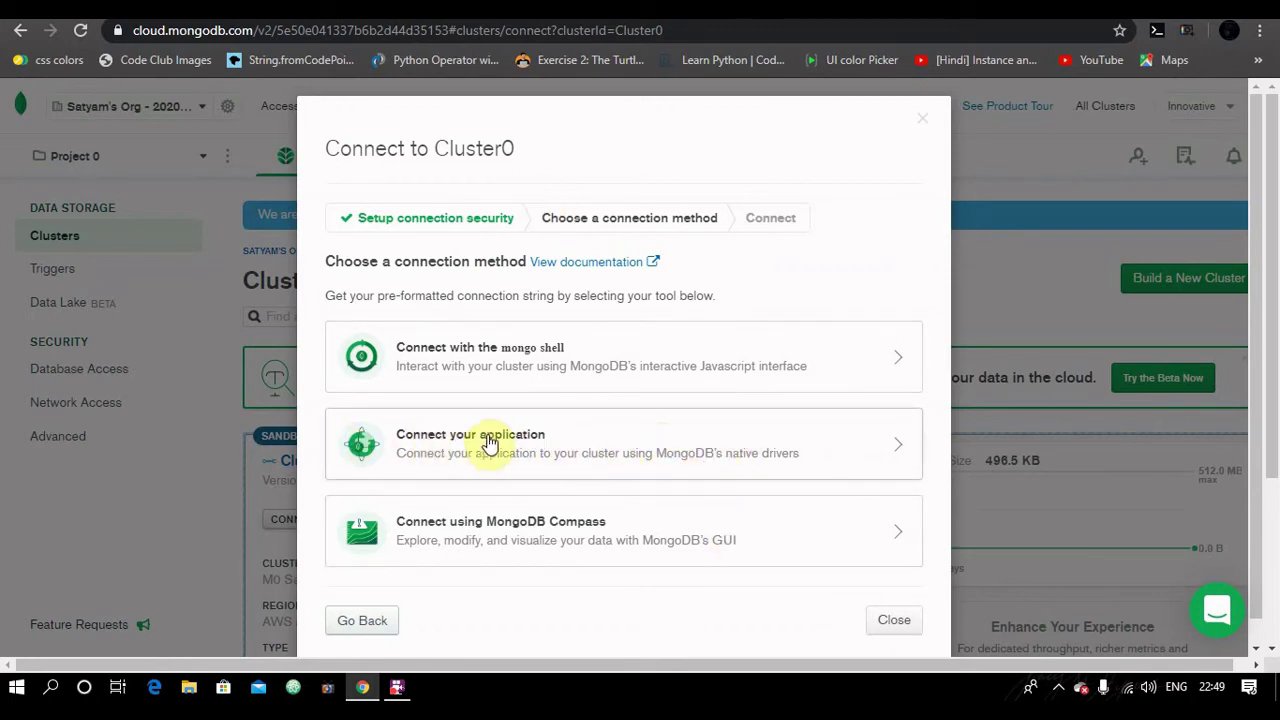
{"action": "left_click", "coordinate": [712, 436]}
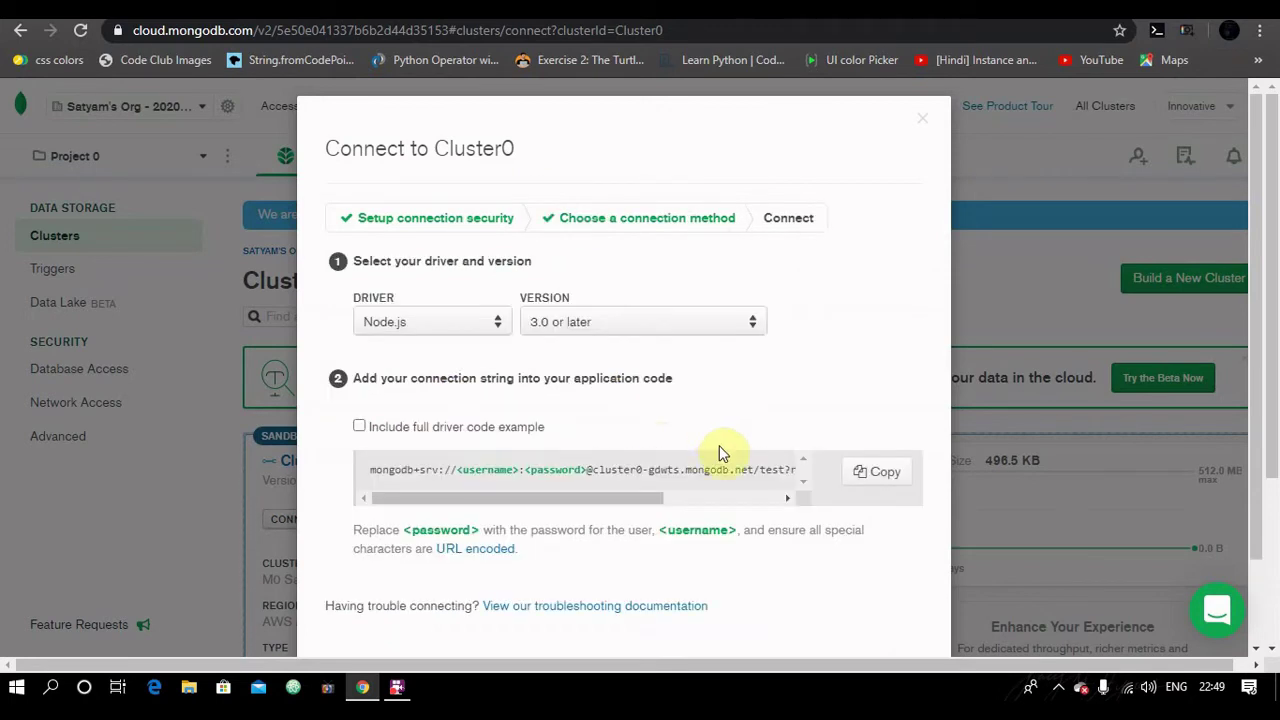
Step: Select the username and password placeholders in the Node.js connection string
{"action": "left_click_drag", "start_coordinate": [477, 496], "coordinate": [393, 496]}
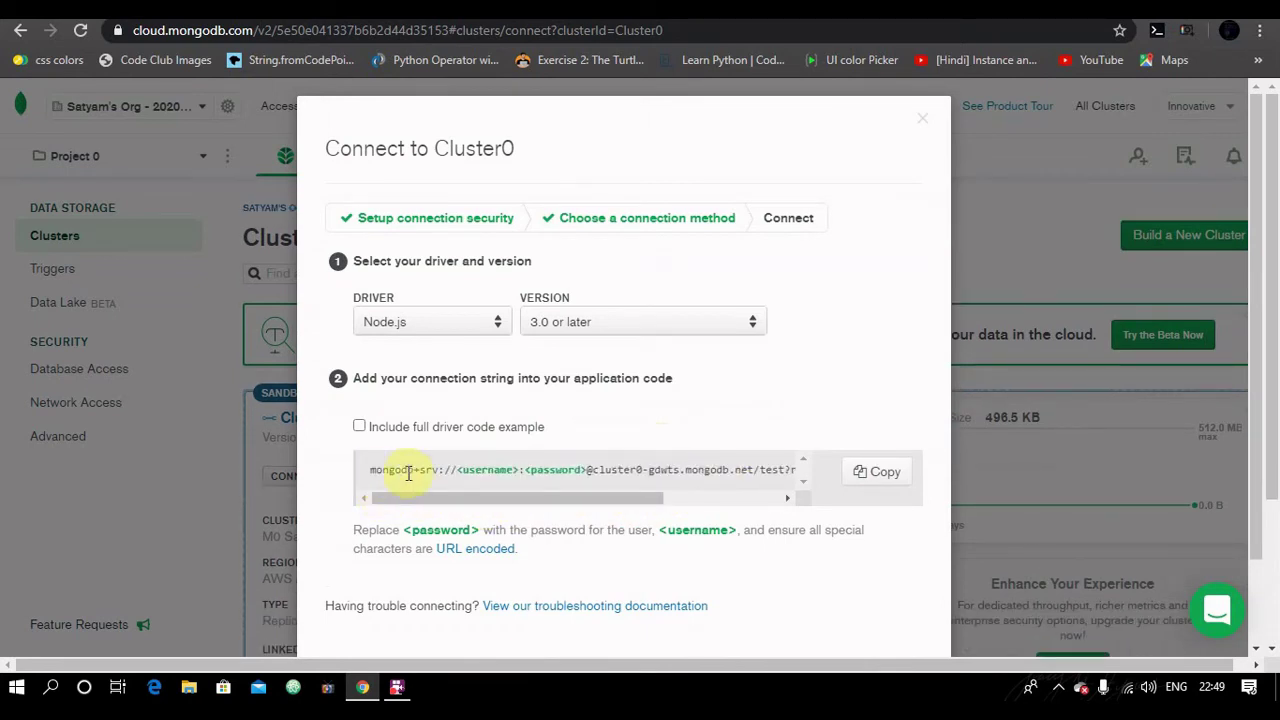
{"action": "left_click_drag", "start_coordinate": [457, 468], "coordinate": [522, 468]}
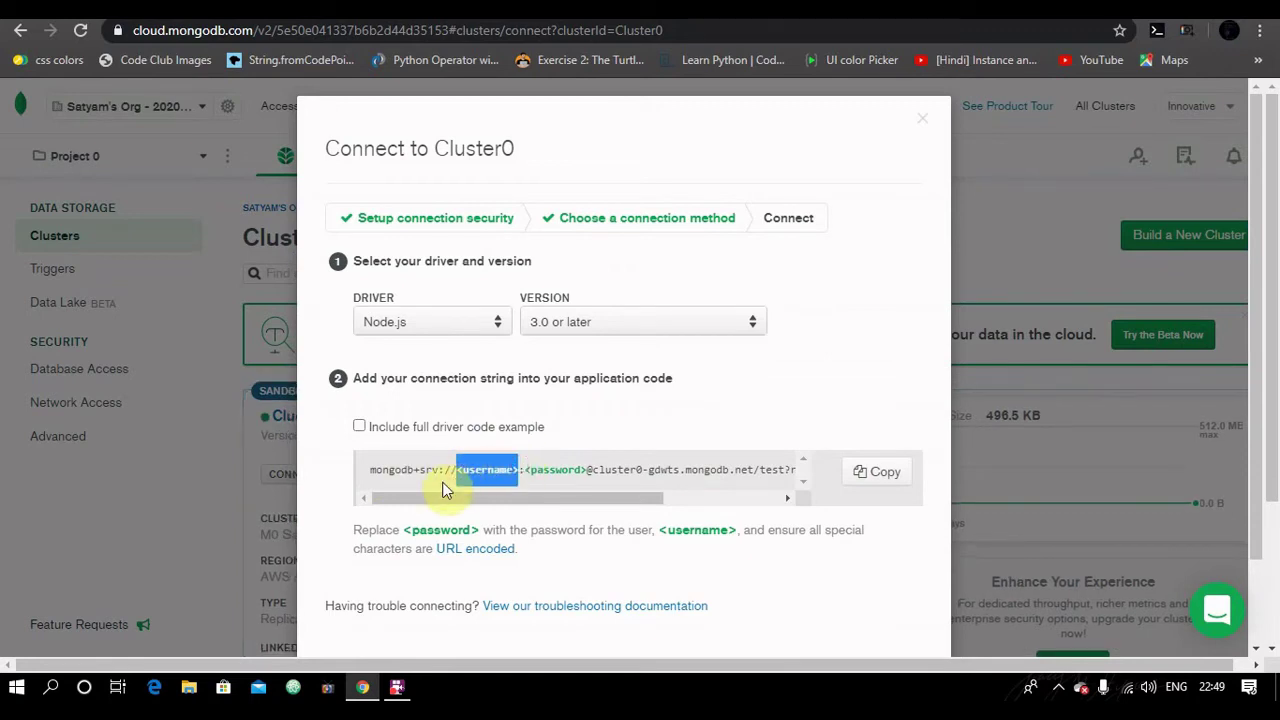
{"action": "left_click", "coordinate": [537, 472]}
{"action": "left_click_drag", "start_coordinate": [455, 471], "coordinate": [588, 474]}
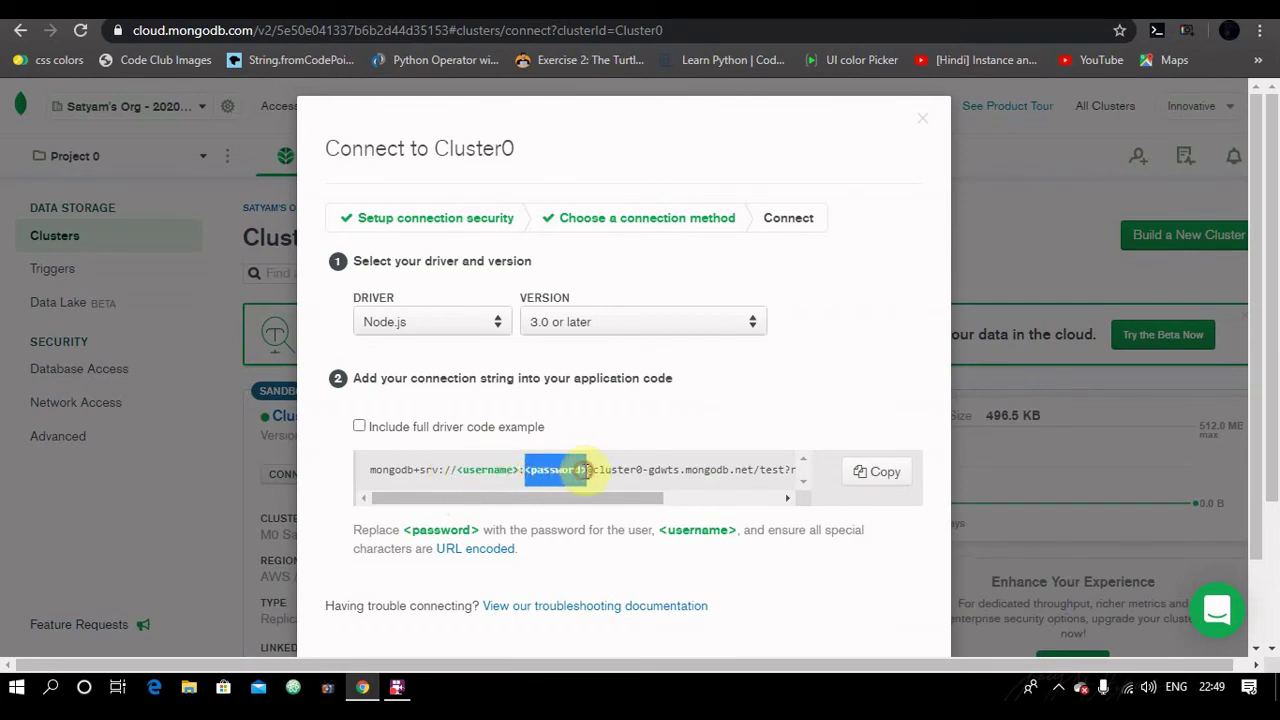
{"action": "left_click_drag", "start_coordinate": [468, 497], "coordinate": [562, 497]}
{"action": "left_click", "coordinate": [420, 471]}
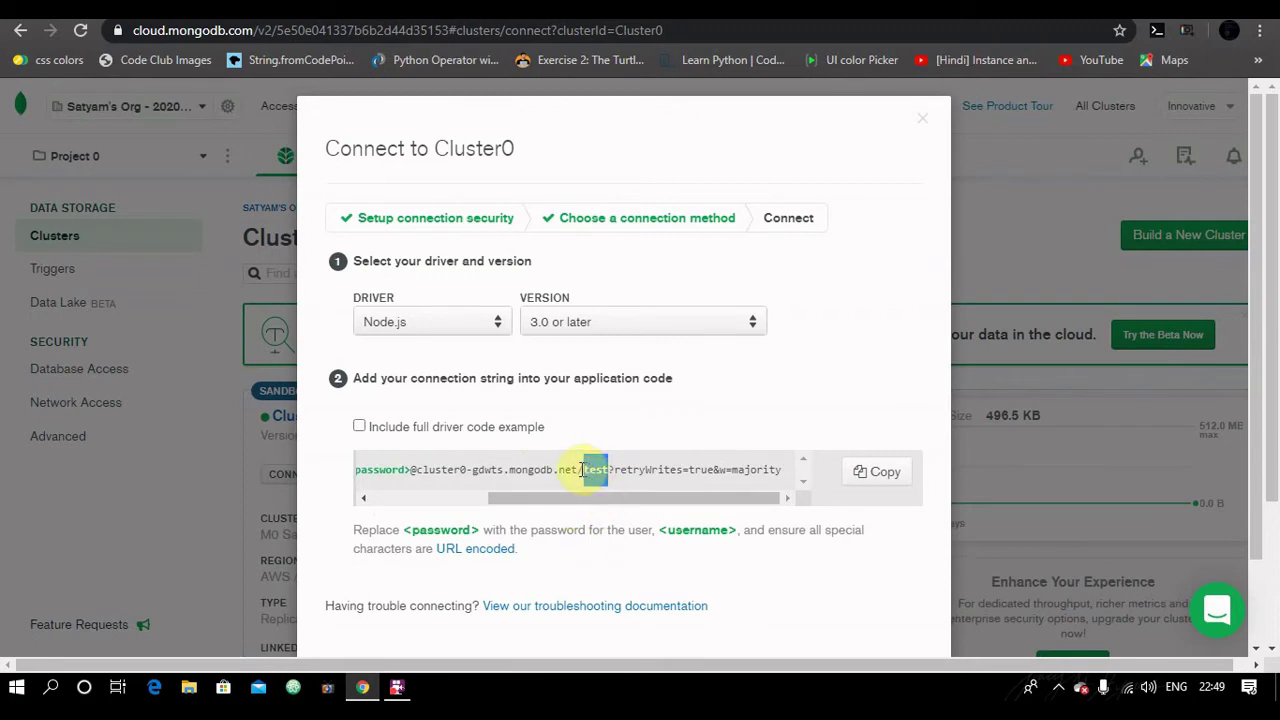
Step: Copy the full connection string ending in ?retryWrites=true&w=majority
{"action": "left_click_drag", "start_coordinate": [522, 509], "coordinate": [271, 498]}
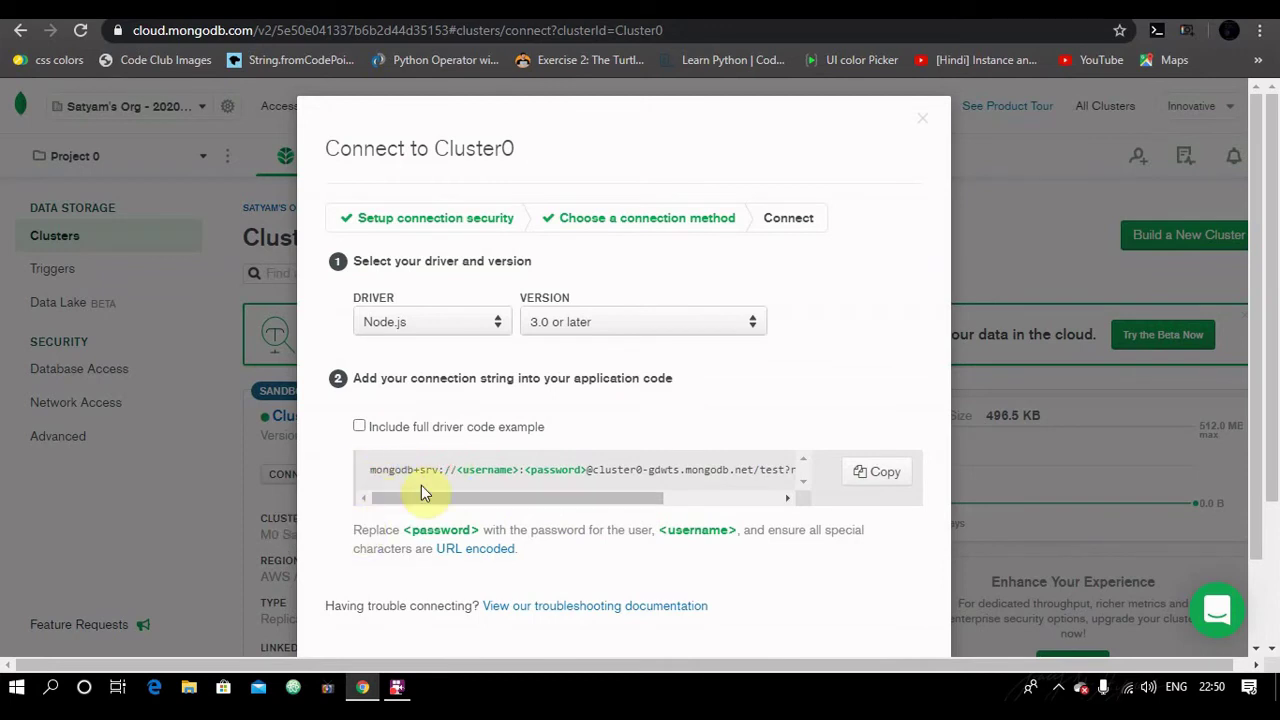
{"action": "left_click_drag", "start_coordinate": [372, 471], "coordinate": [808, 471]}
{"action": "left_click", "coordinate": [877, 472]}
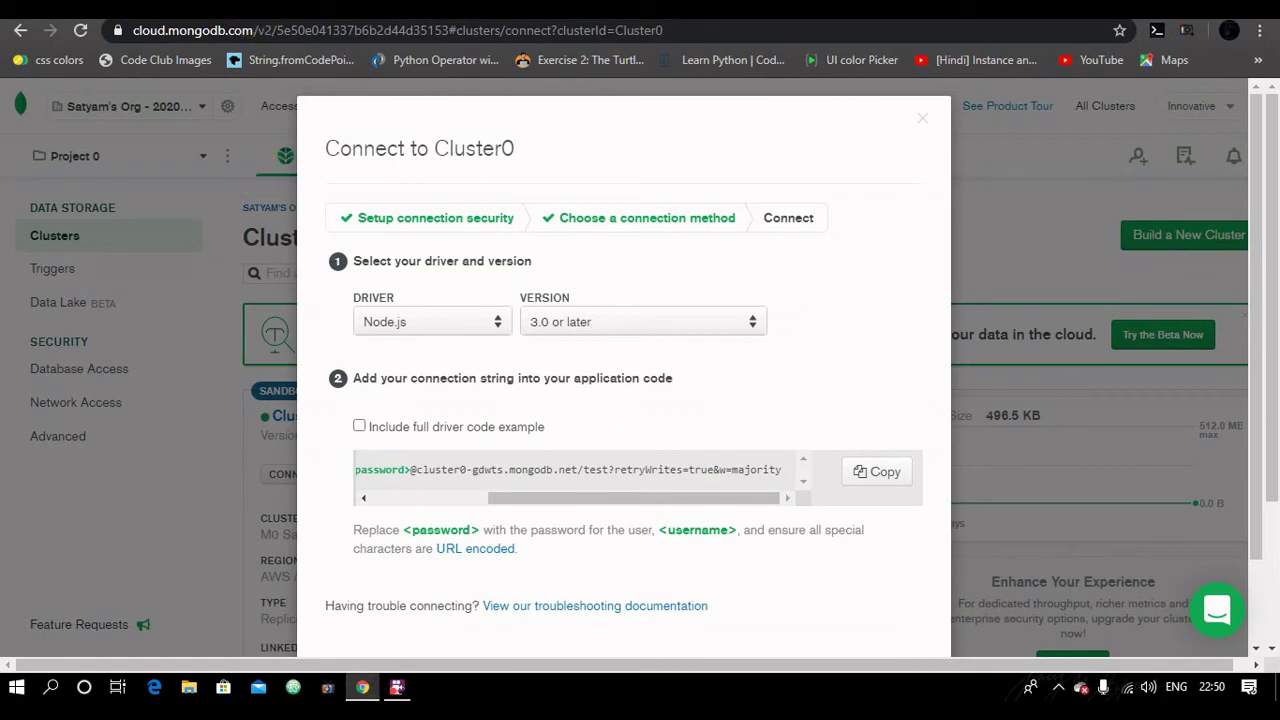
{"action": "left_click", "coordinate": [256, 10]}
Step: Paste the copied connection string into a new tab's Google search, then return to Atlas
{"action": "left_click", "coordinate": [262, 31]}
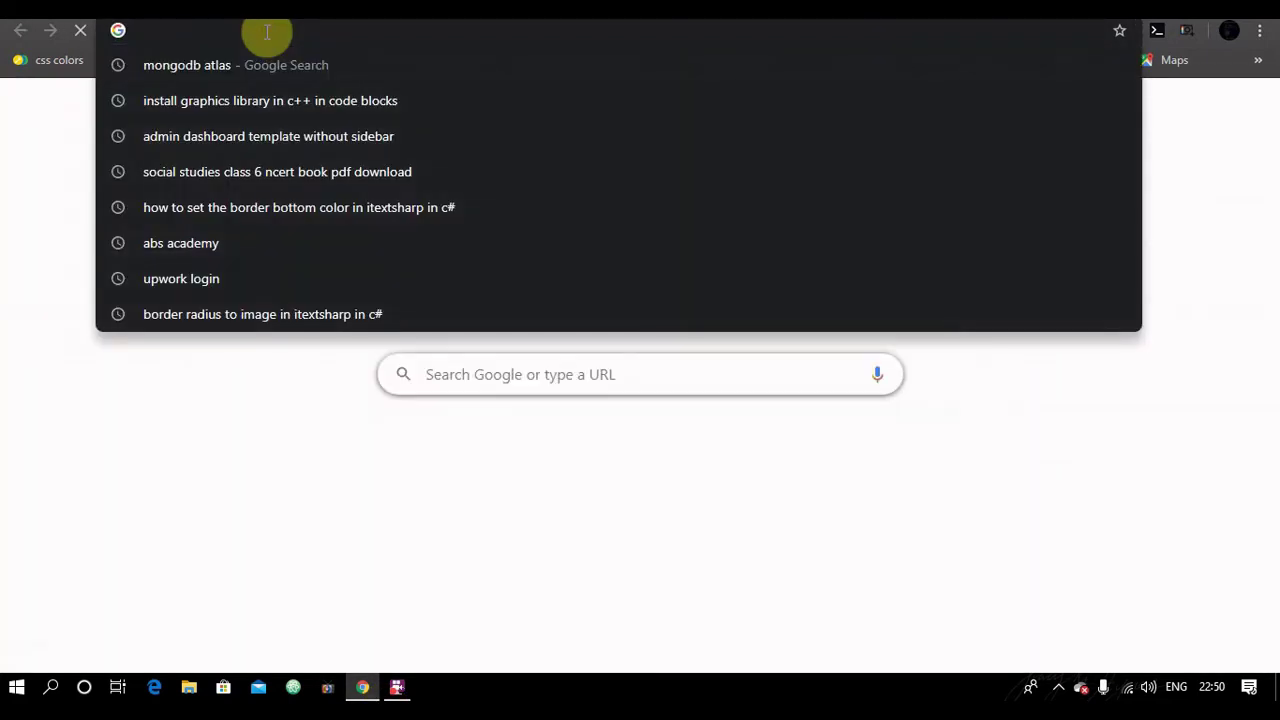
{"action": "key", "text": "ctrl+v"}
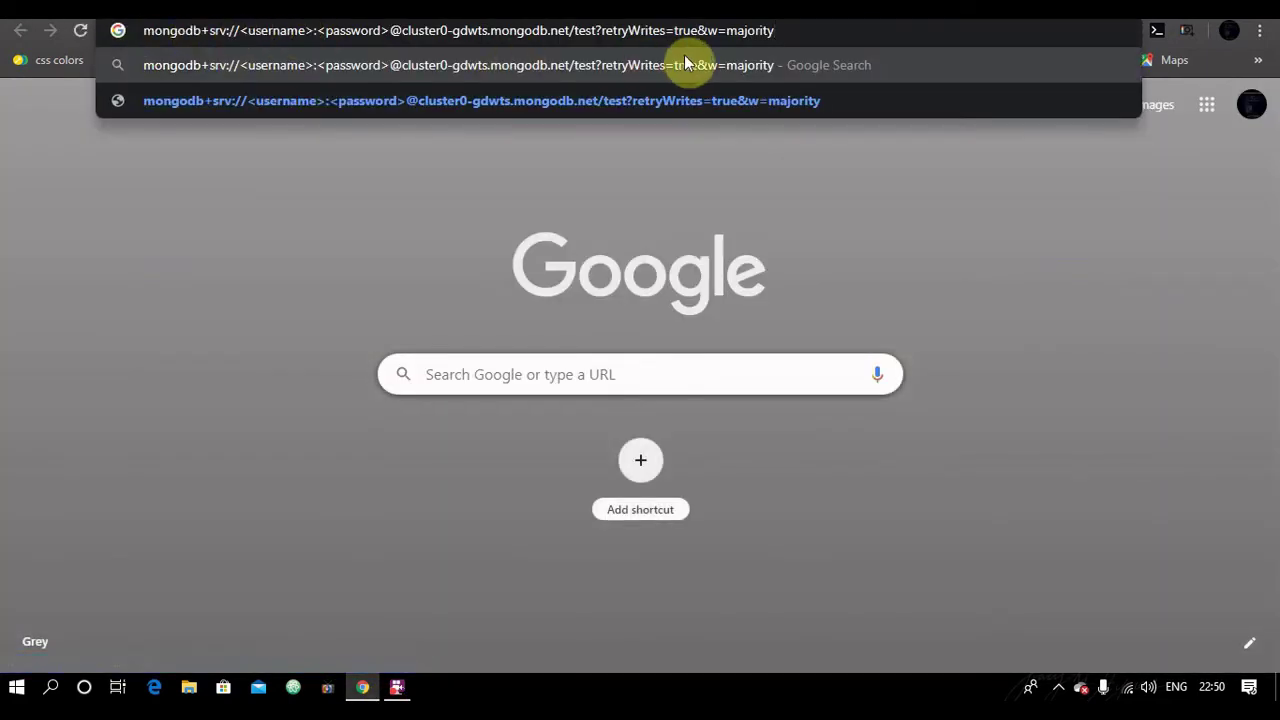
{"action": "key", "text": "Return"}
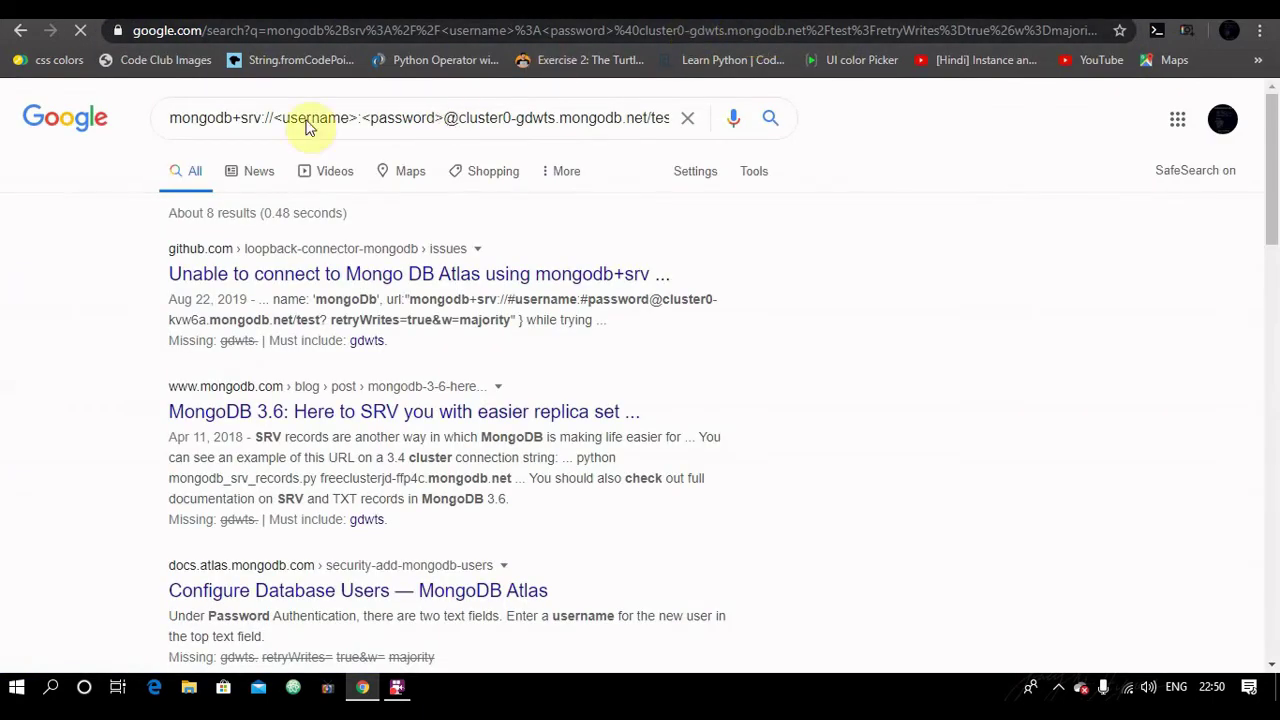
{"action": "left_click", "coordinate": [170, 119]}
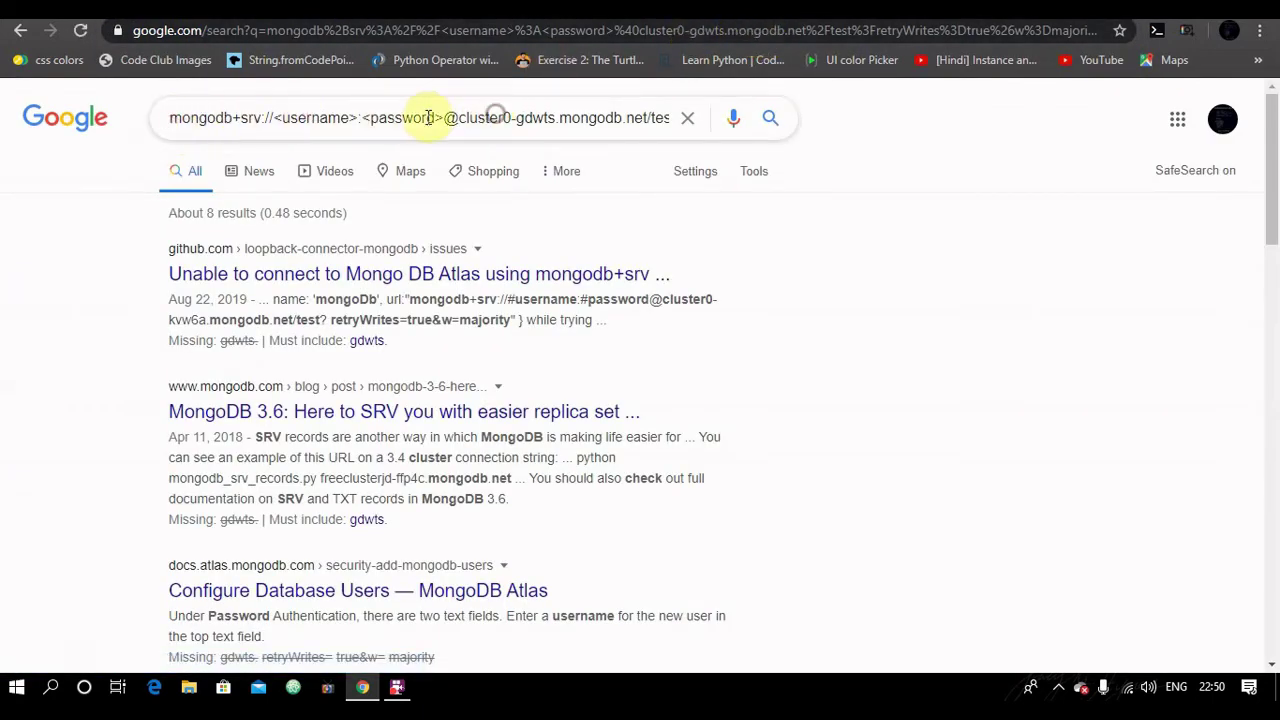
{"action": "left_click", "coordinate": [441, 5]}
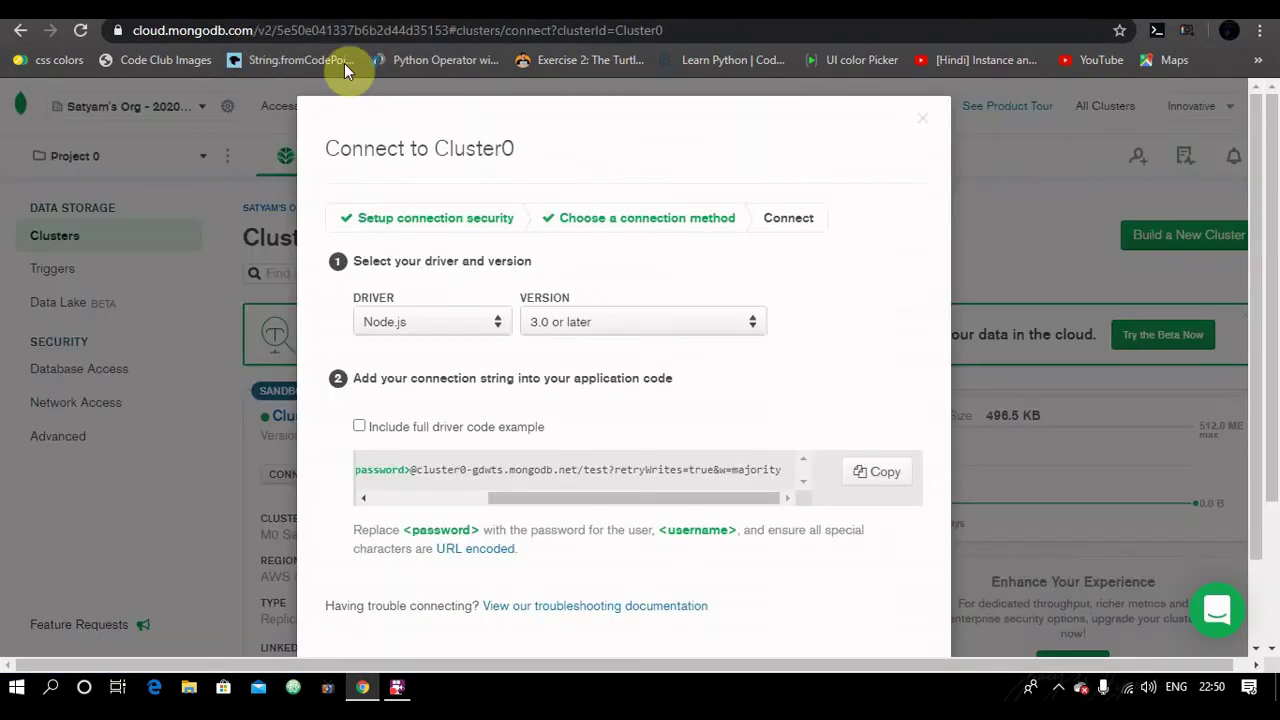
Step: Scroll down the Connect to Cluster0 dialog and close it
{"action": "left_click_drag", "start_coordinate": [697, 502], "coordinate": [697, 503]}
{"action": "scroll", "coordinate": [423, 614], "scroll_direction": "down", "scroll_amount": 1}
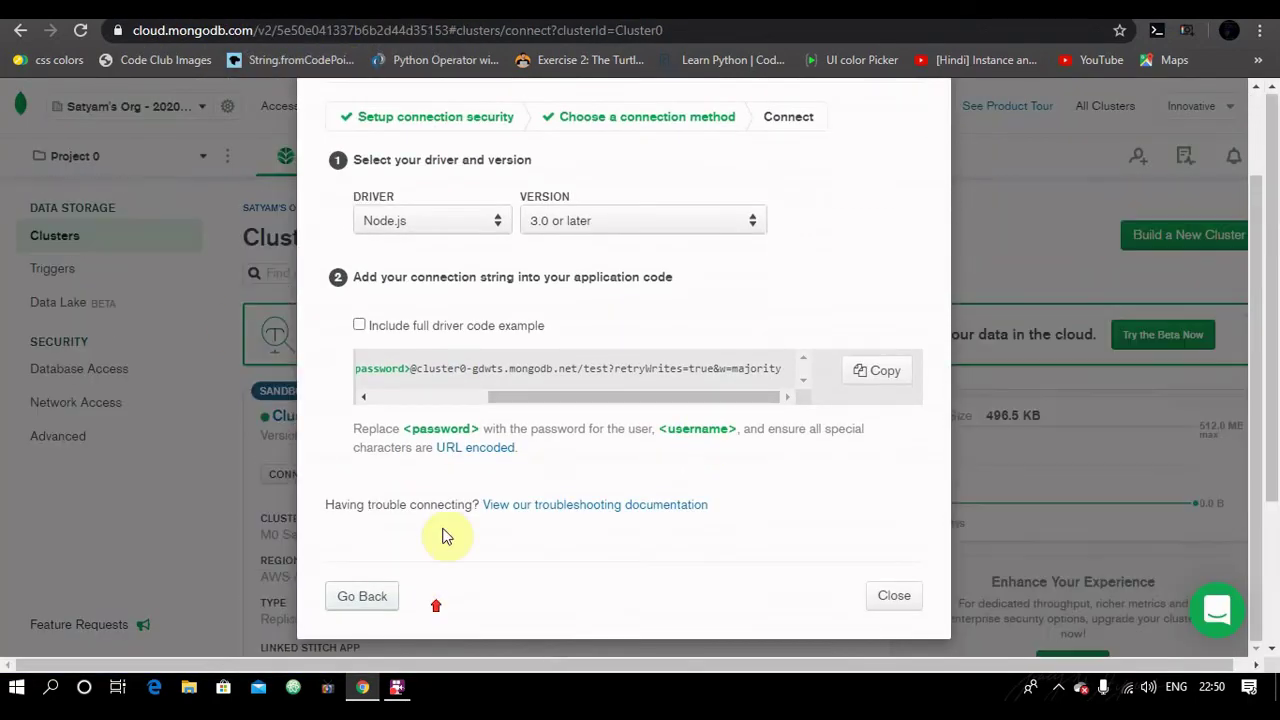
{"action": "scroll", "coordinate": [429, 290], "scroll_direction": "up", "scroll_amount": 1}
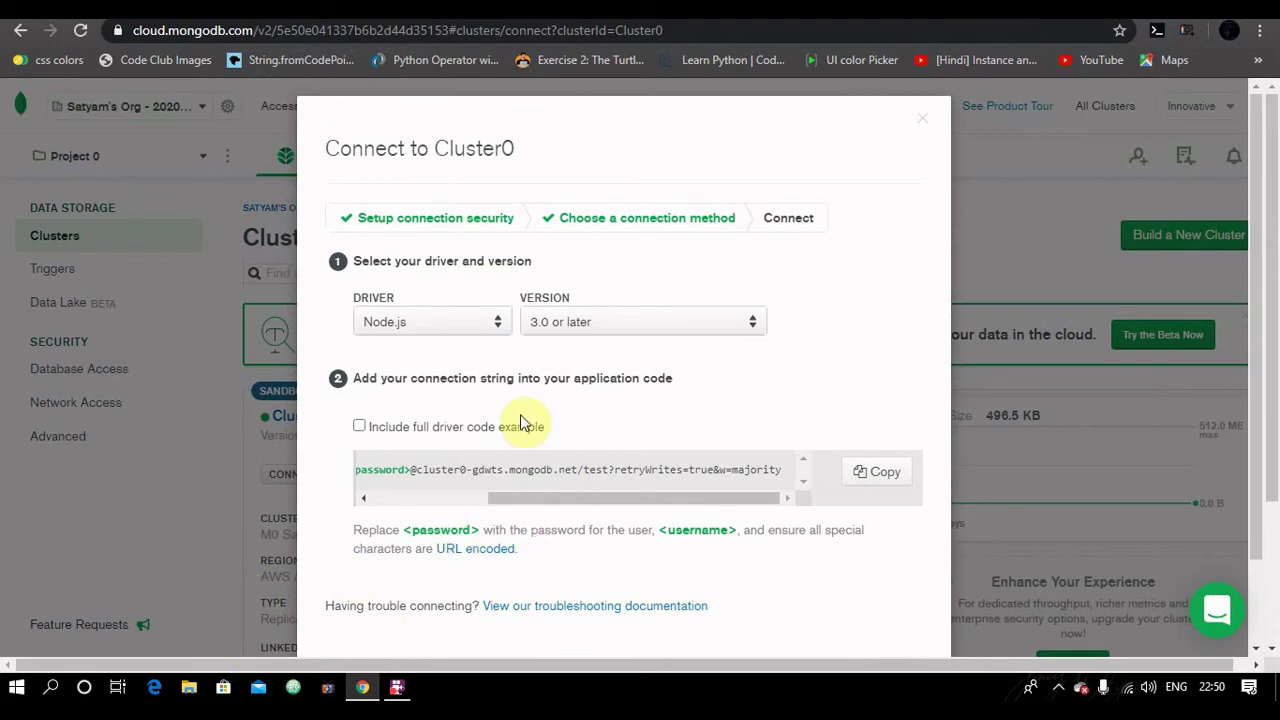
{"action": "scroll", "coordinate": [520, 420], "scroll_direction": "down", "scroll_amount": 1}
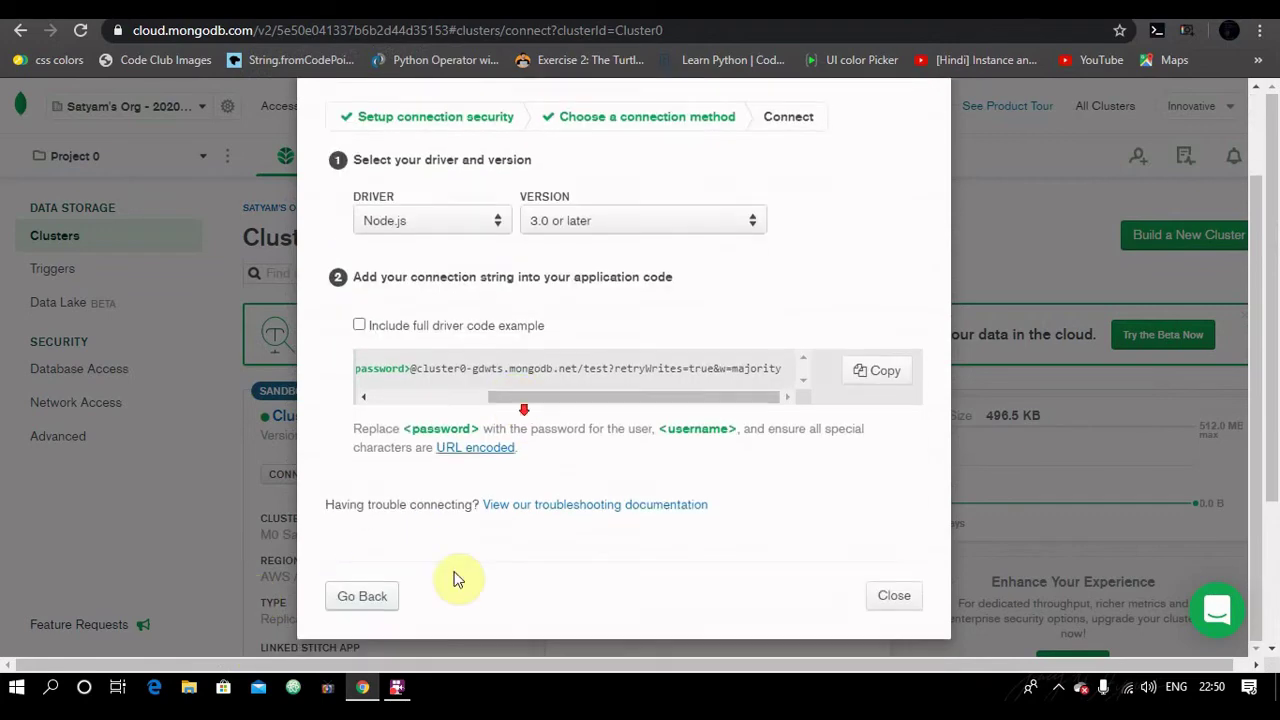
{"action": "left_click", "coordinate": [893, 598]}
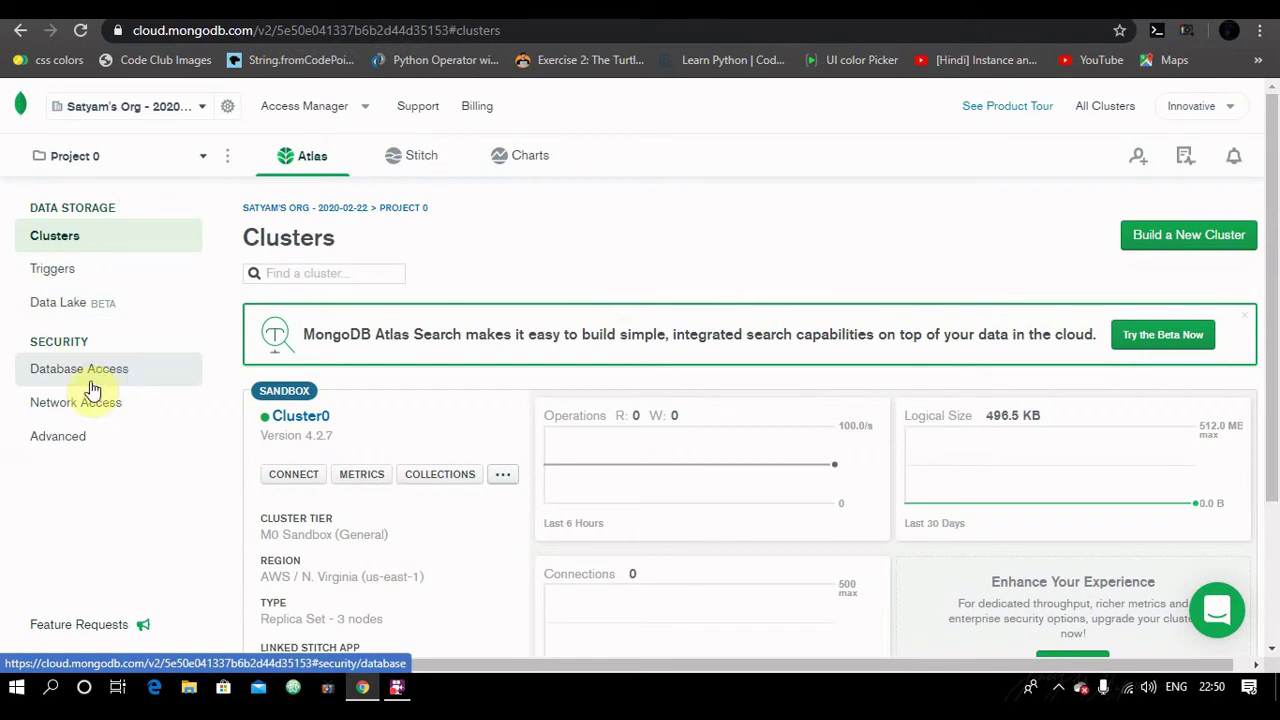
Step: Open Cluster0's collections browser and collapse the test database
{"action": "left_click", "coordinate": [428, 476]}
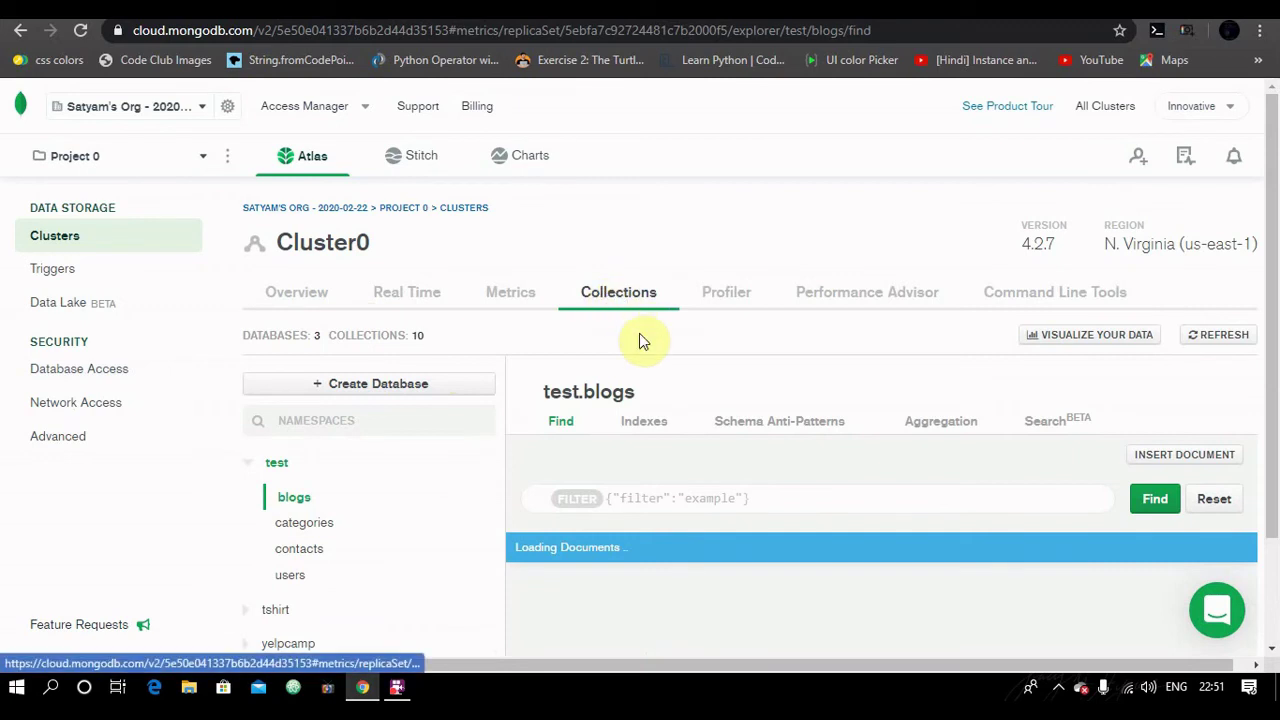
{"action": "scroll", "coordinate": [745, 535], "scroll_direction": "down", "scroll_amount": 2}
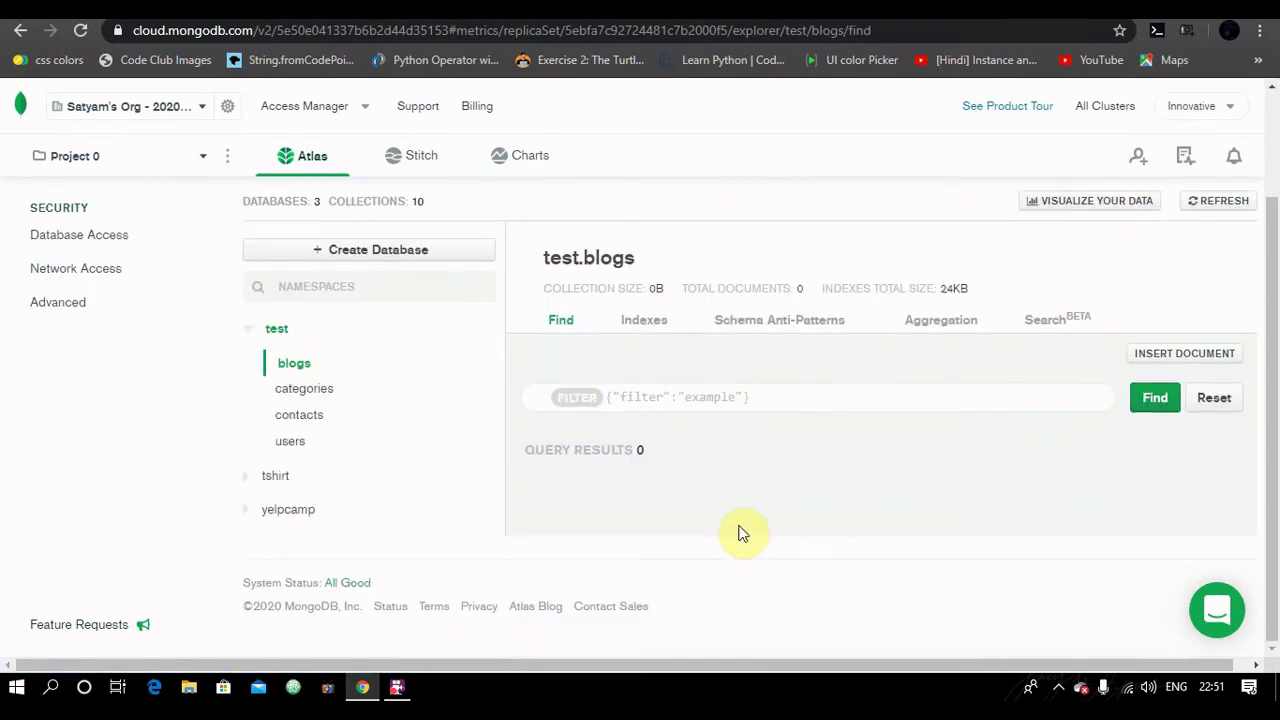
{"action": "left_click", "coordinate": [247, 330]}
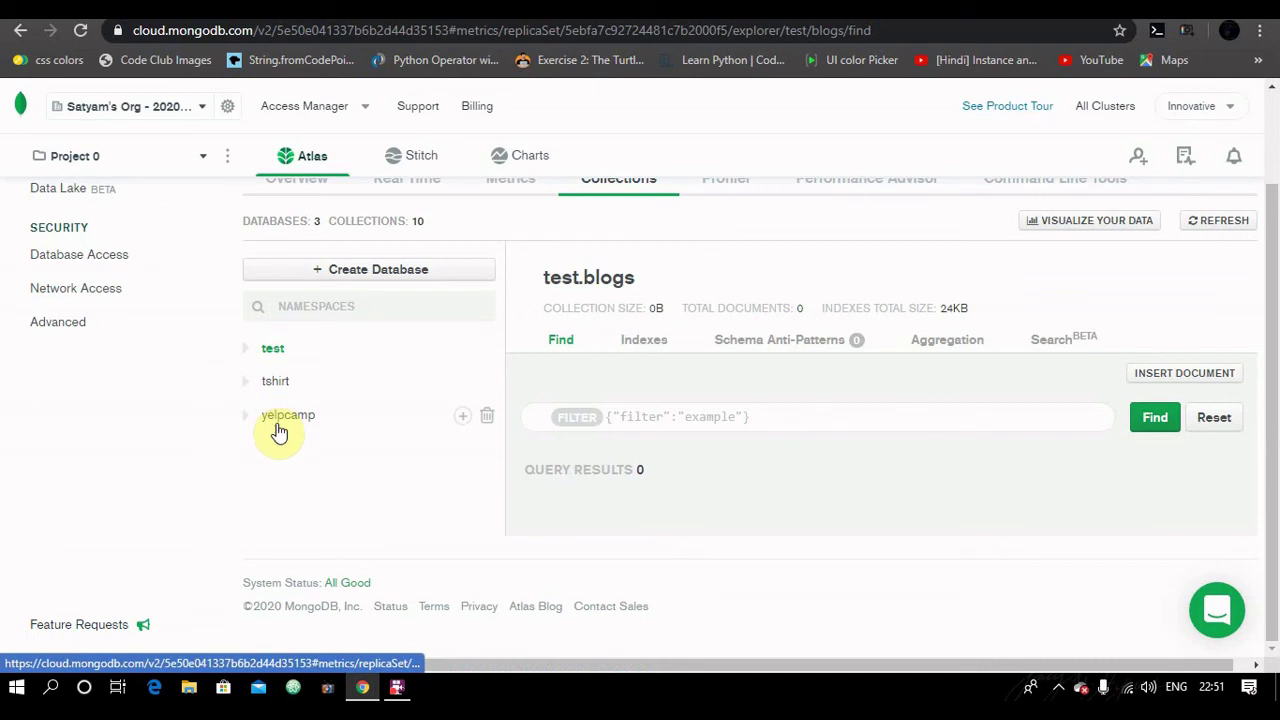
Step: Expand the tshirt database and open its collection summary
{"action": "left_click", "coordinate": [247, 384]}
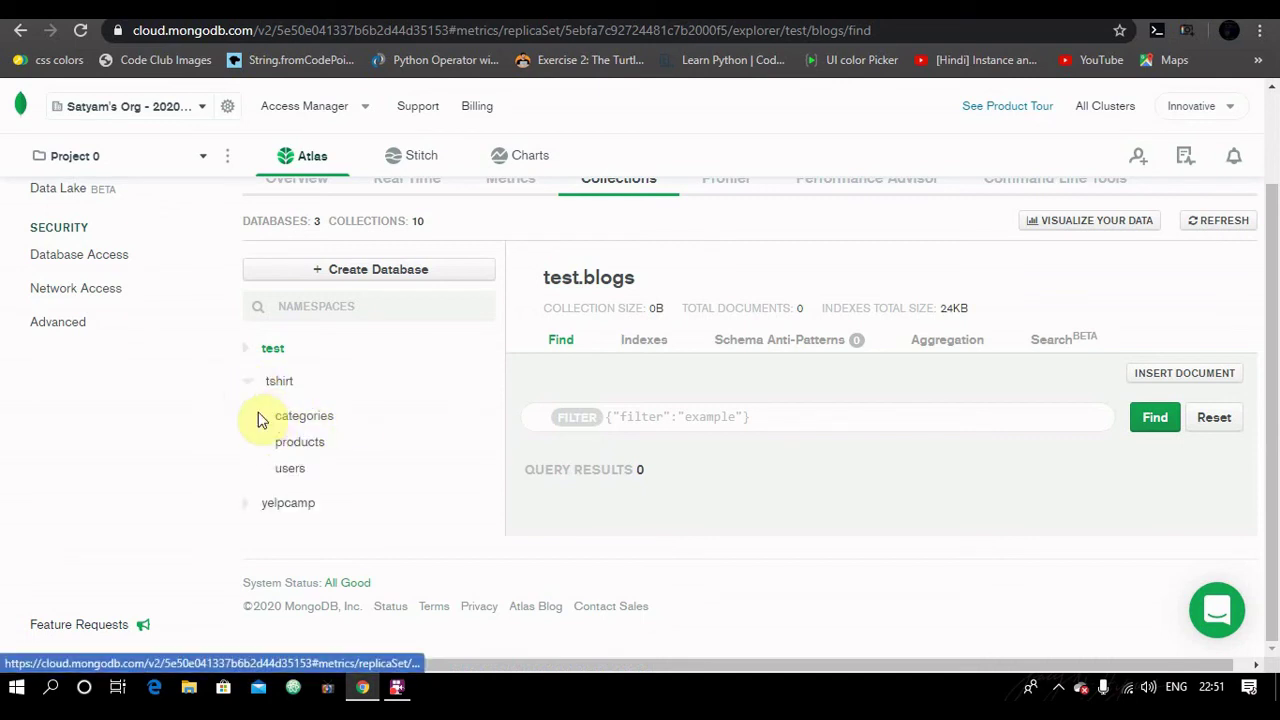
{"action": "left_click", "coordinate": [250, 390]}
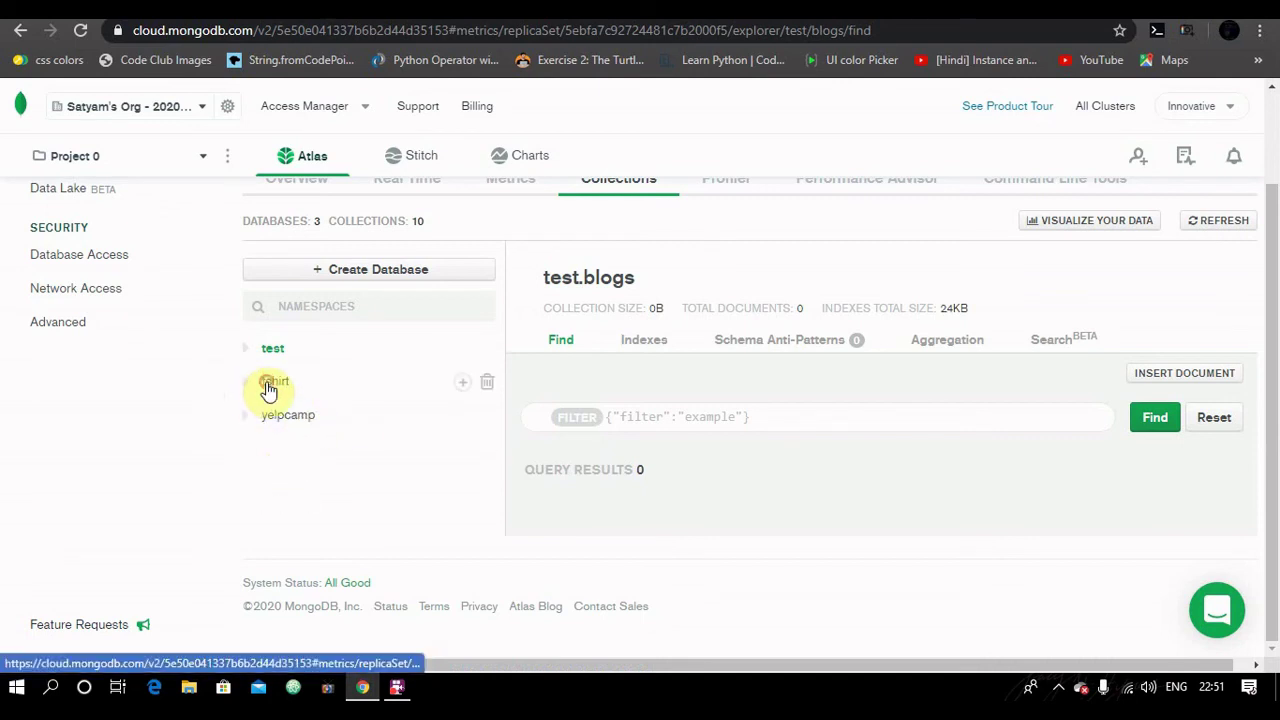
{"action": "left_click", "coordinate": [270, 387]}
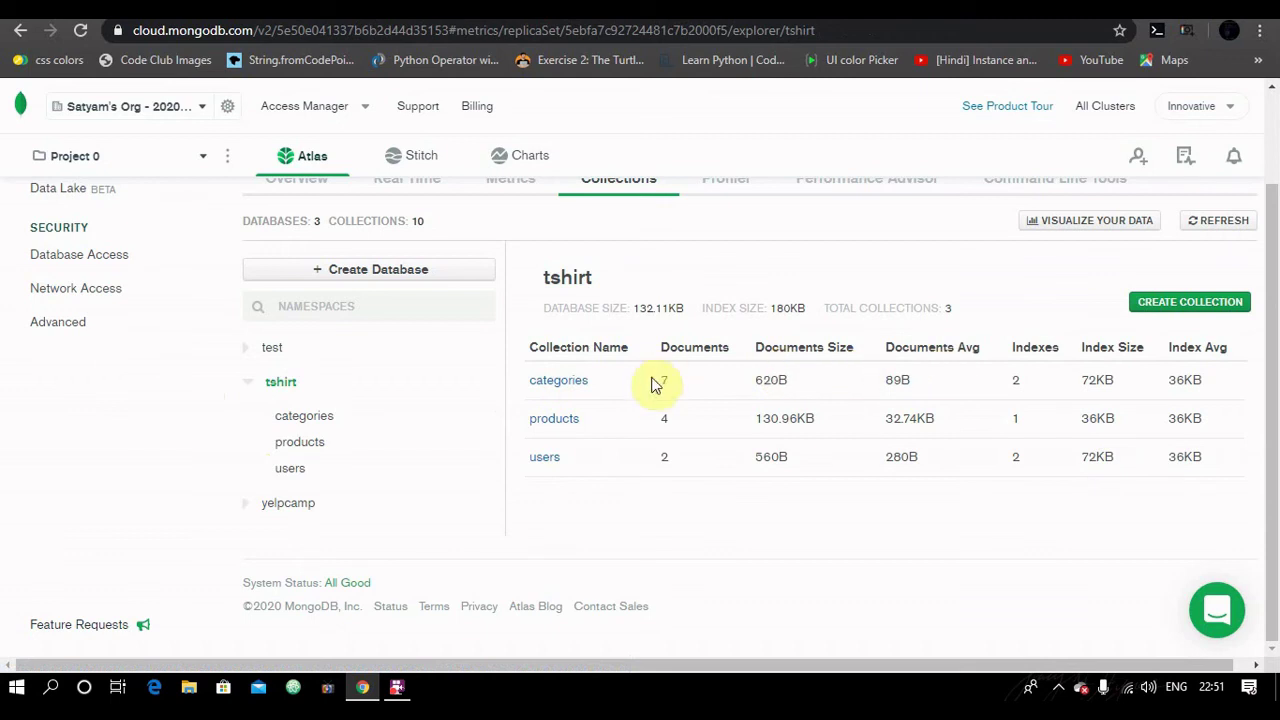
Step: Browse all 7 tshirt.categories documents, including Summer and Winter, then open Visualize Your Data
{"action": "left_click", "coordinate": [560, 382]}
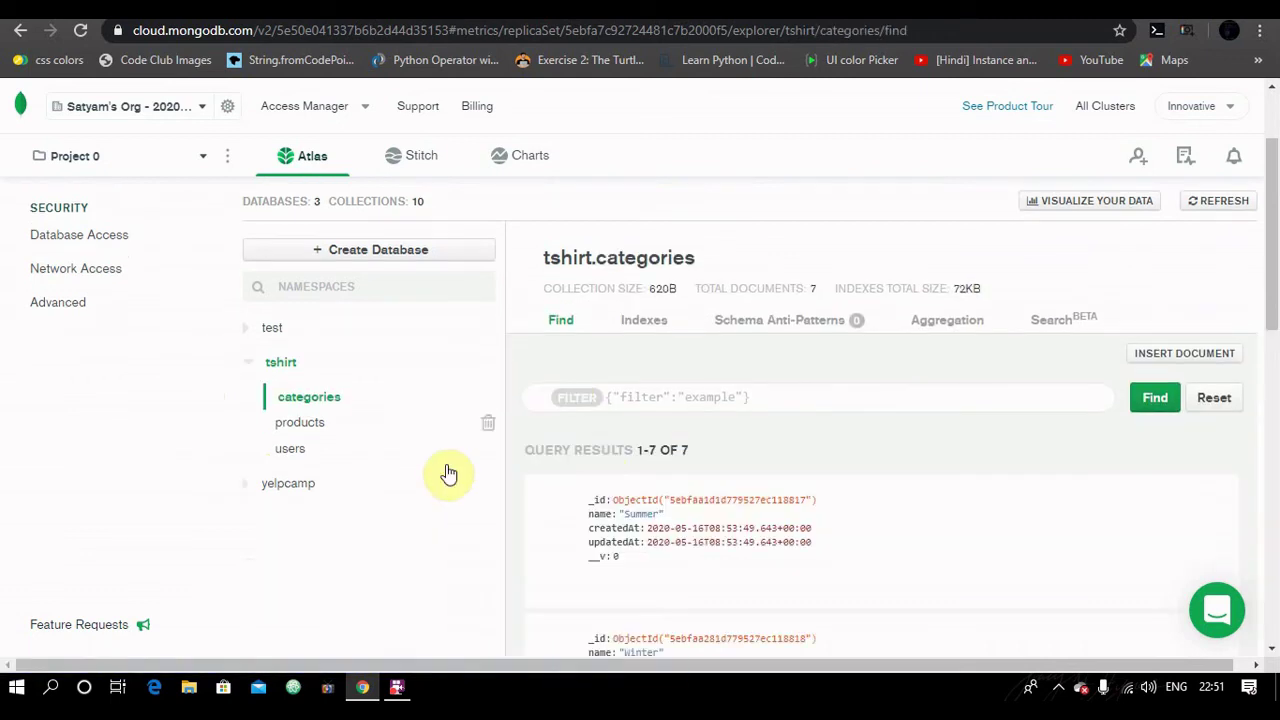
{"action": "scroll", "coordinate": [820, 514], "scroll_direction": "down", "scroll_amount": 5}
{"action": "scroll", "coordinate": [820, 512], "scroll_direction": "down", "scroll_amount": 4}
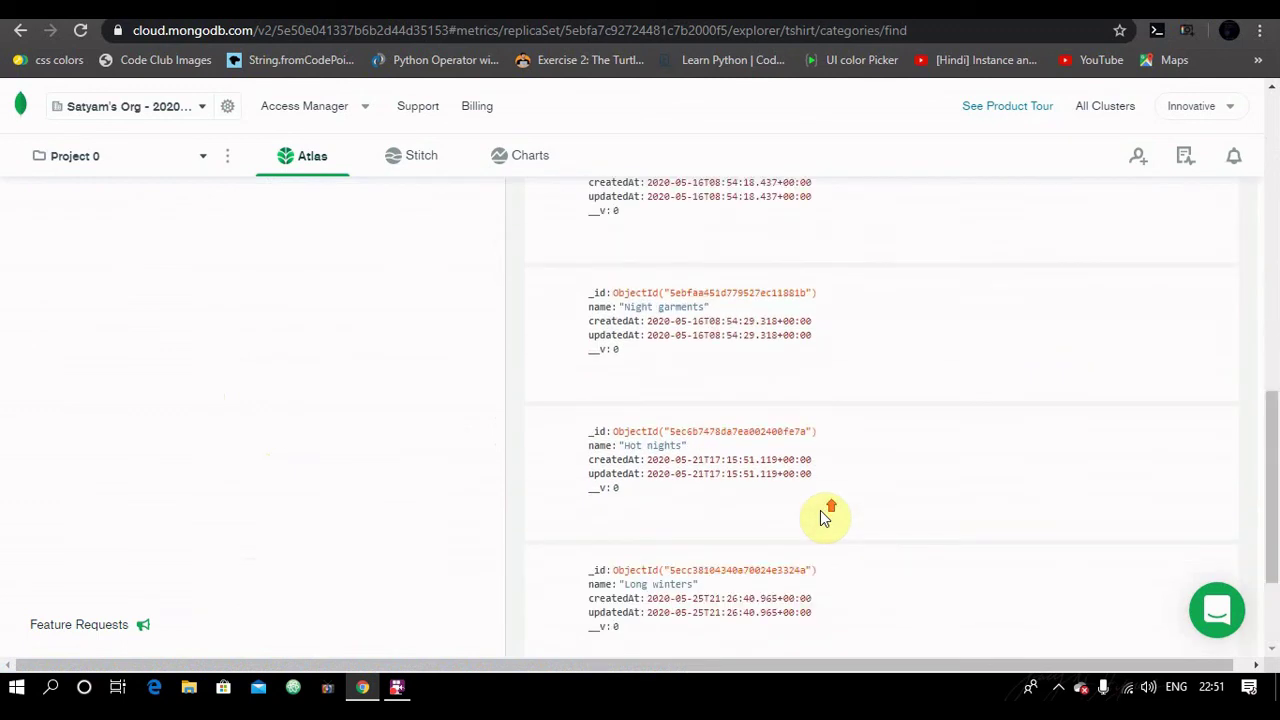
{"action": "scroll", "coordinate": [820, 510], "scroll_direction": "up", "scroll_amount": 10}
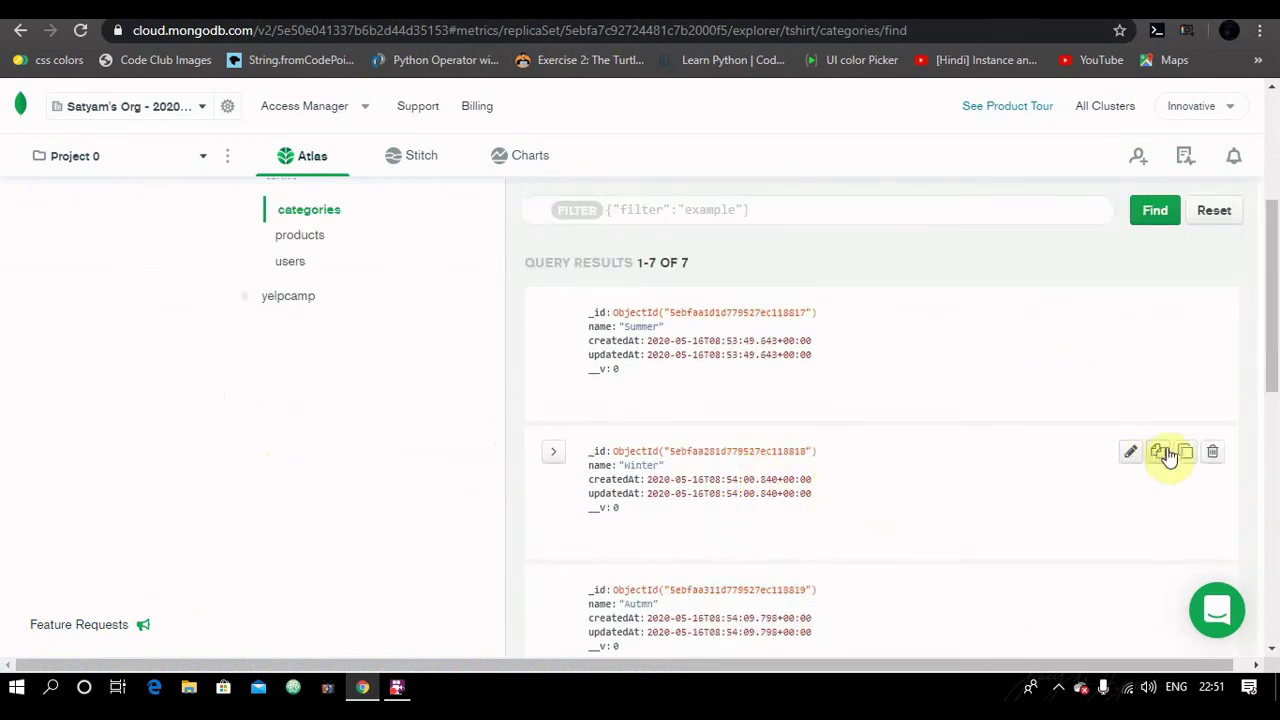
{"action": "scroll", "coordinate": [915, 503], "scroll_direction": "down", "scroll_amount": 7}
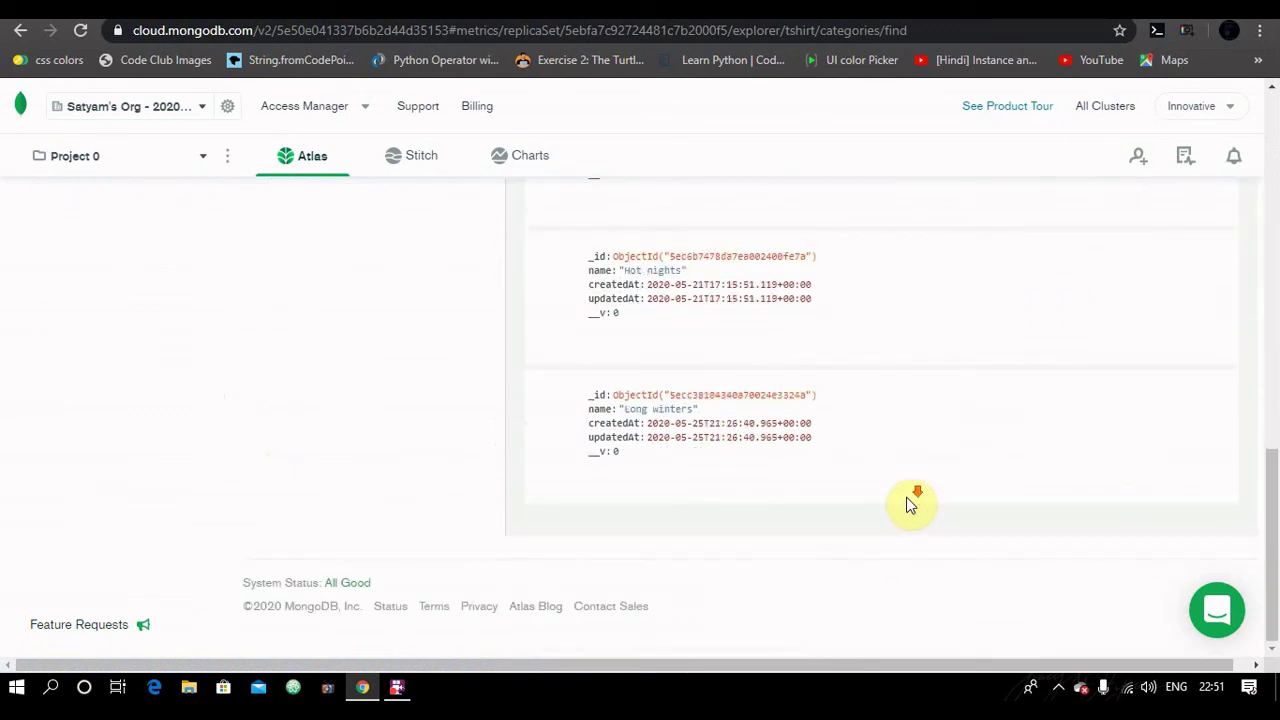
{"action": "scroll", "coordinate": [912, 505], "scroll_direction": "up", "scroll_amount": 10}
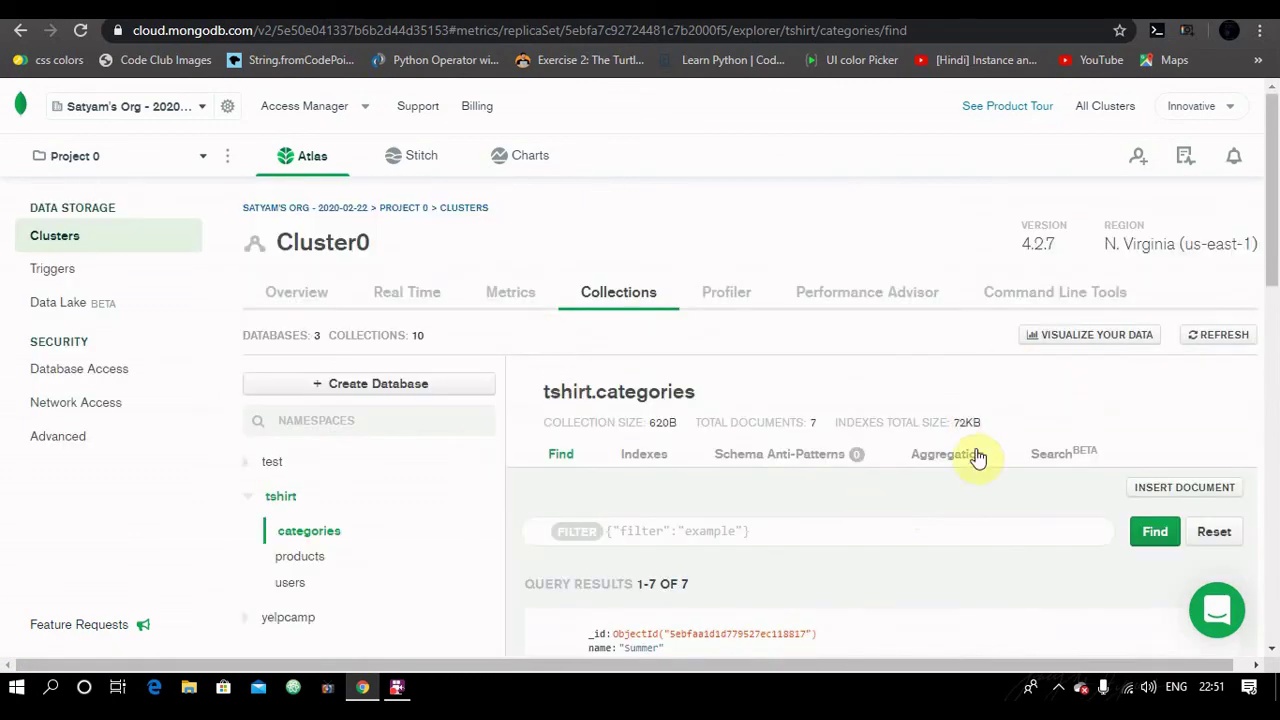
{"action": "left_click", "coordinate": [1103, 340]}
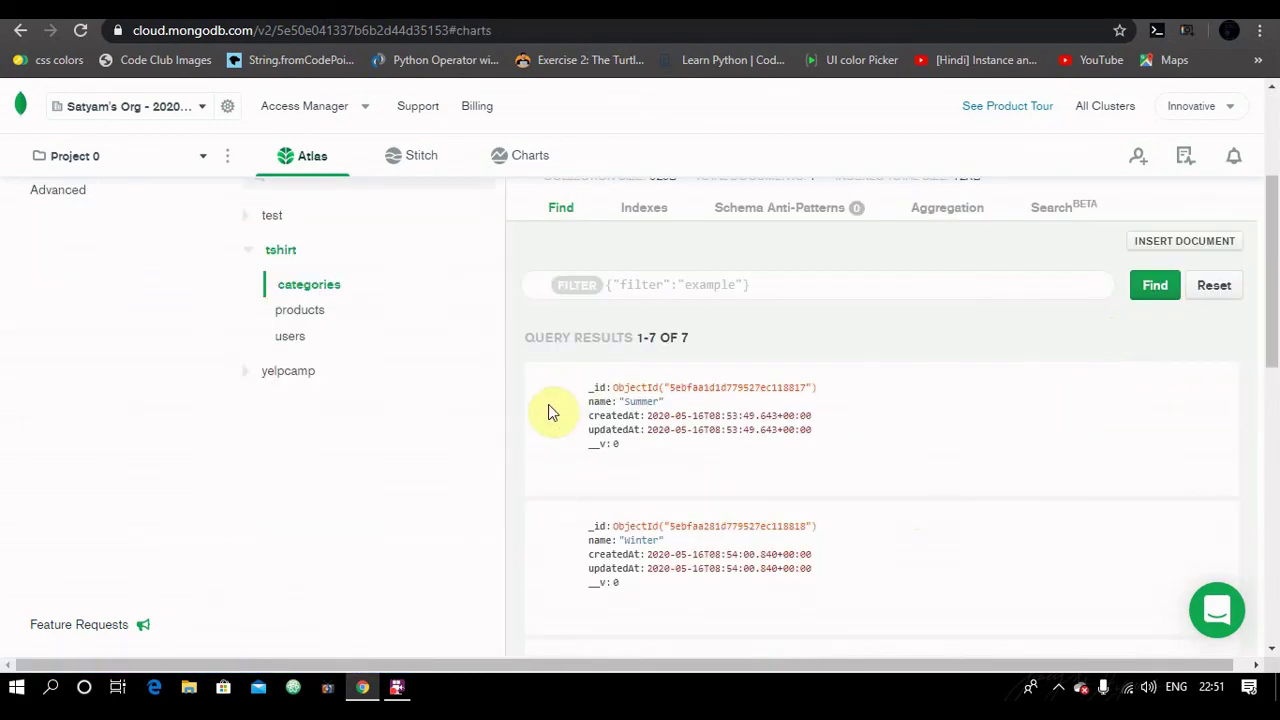